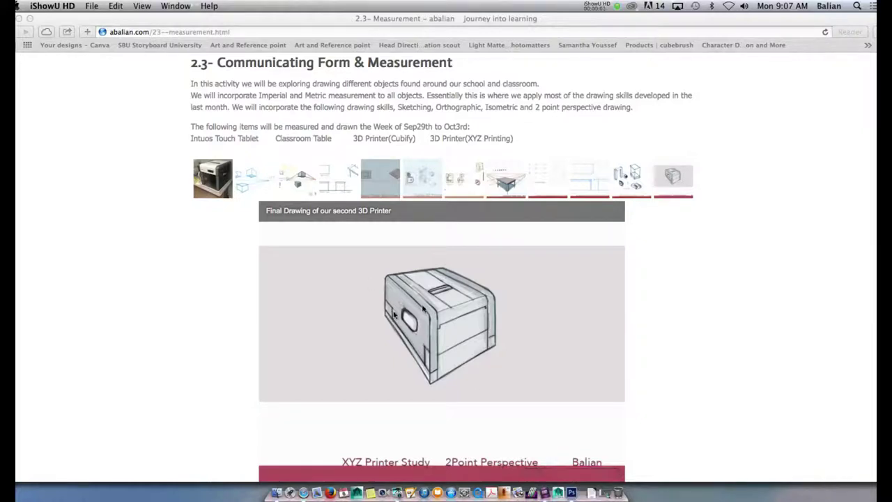
Bring Photoshop with the shaded XYZ printer drawing to the front and view it at 100%
click(572, 493)
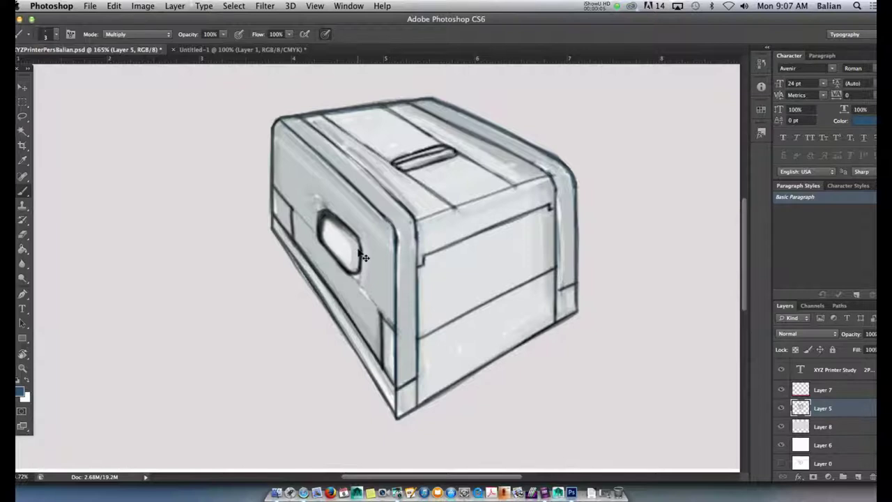
key(super+1)
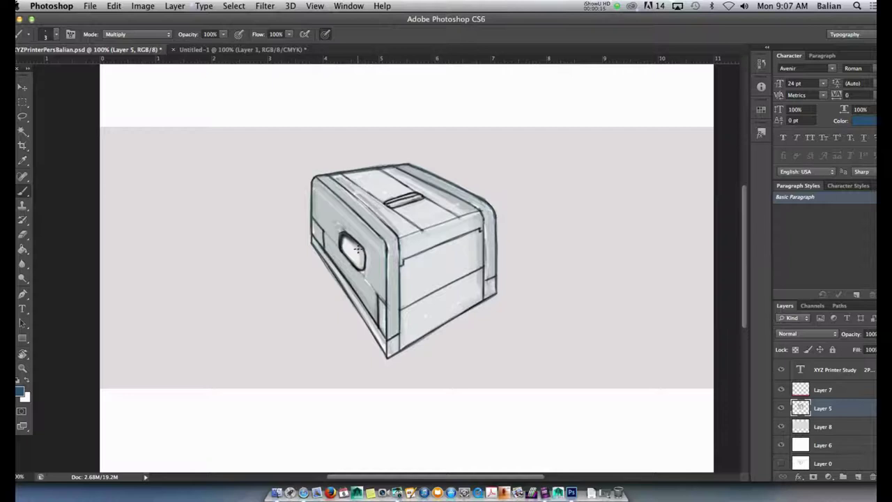
Create a new 14 × 8.5 inch, 200 ppi document and add an empty Layer 1
key(super+n)
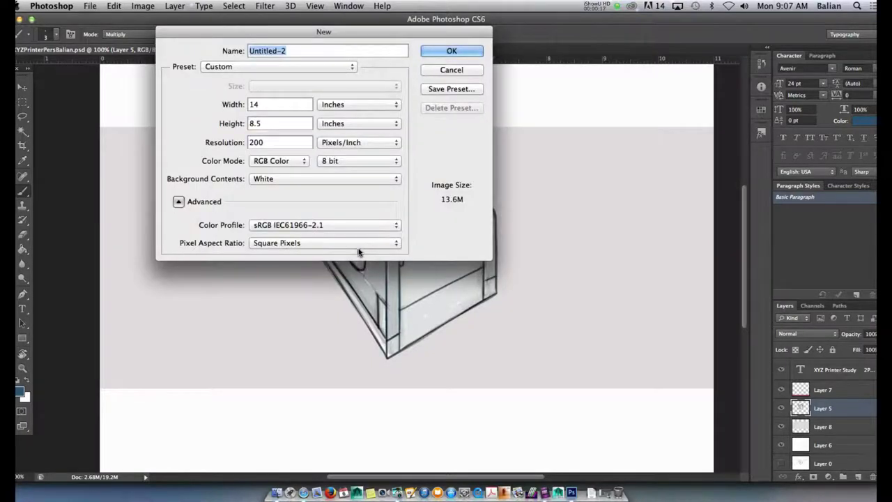
click(445, 53)
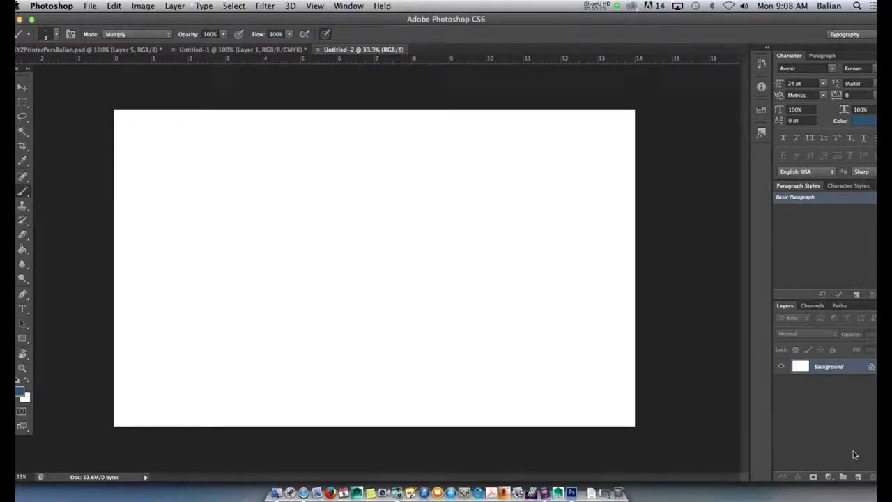
click(860, 477)
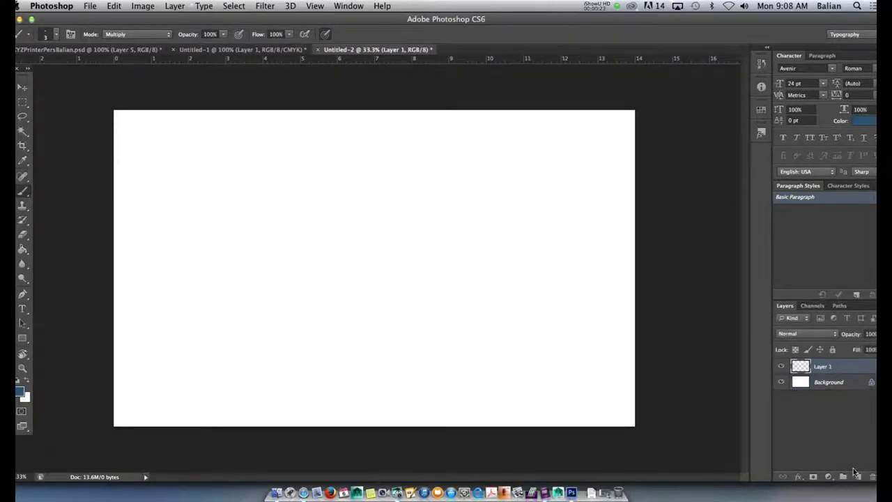
Test a brush stroke on the blank canvas, undo it, and zoom in to 100%
drag(159, 157, 152, 199)
key(super+z)
key(super+equal)
key(super+equal)
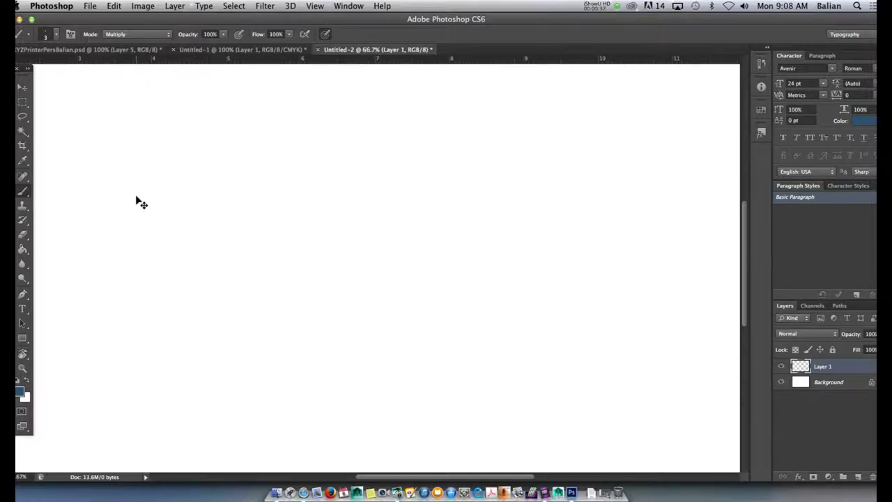
key(super+equal)
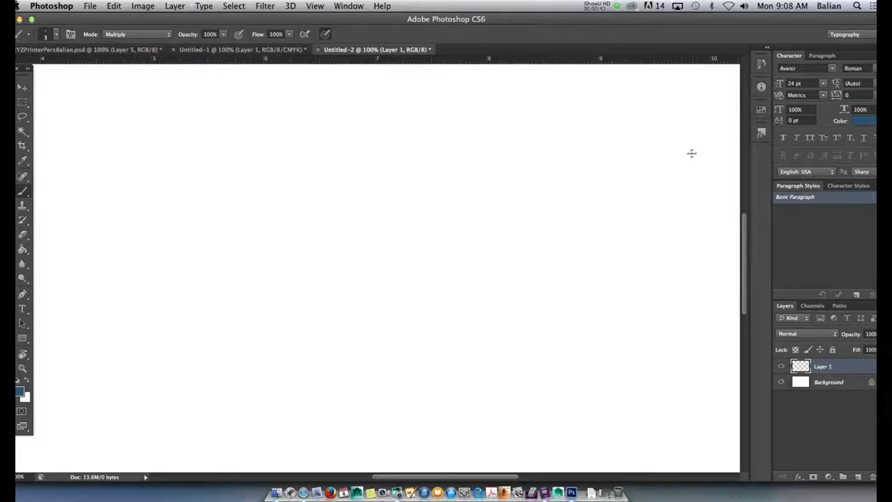
Draw a straight horizontal horizon line and switch to a hard round brush
drag(689, 151, 79, 168)
click(58, 35)
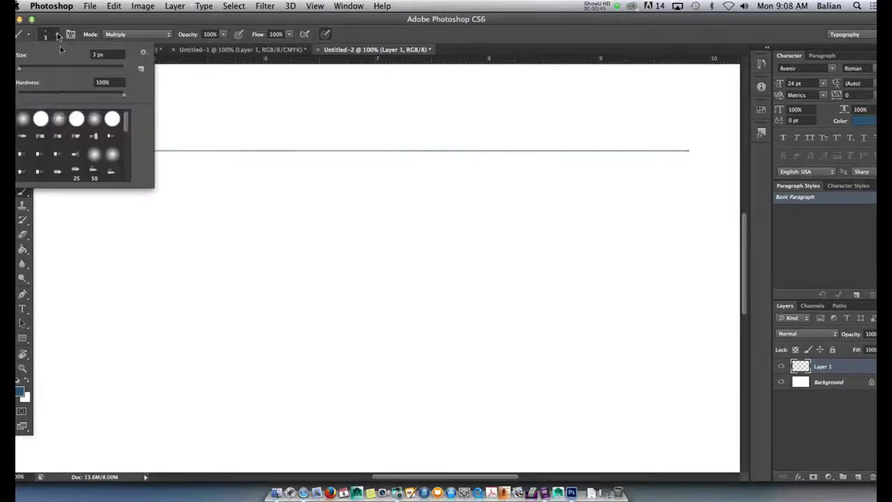
click(42, 119)
click(183, 130)
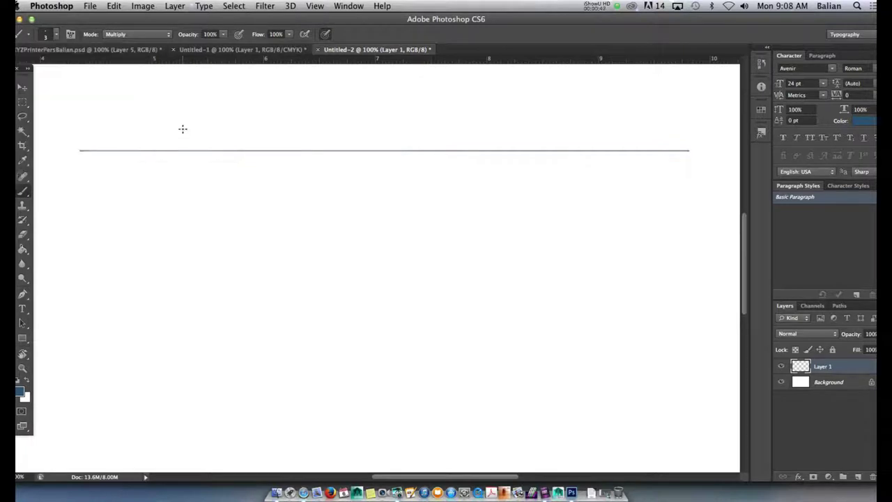
Dot the right vanishing point and label VR, VL and H.L. on the horizon
click(626, 151)
drag(628, 131, 650, 139)
drag(111, 126, 116, 126)
drag(121, 125, 126, 133)
drag(694, 133, 700, 143)
drag(694, 139, 712, 143)
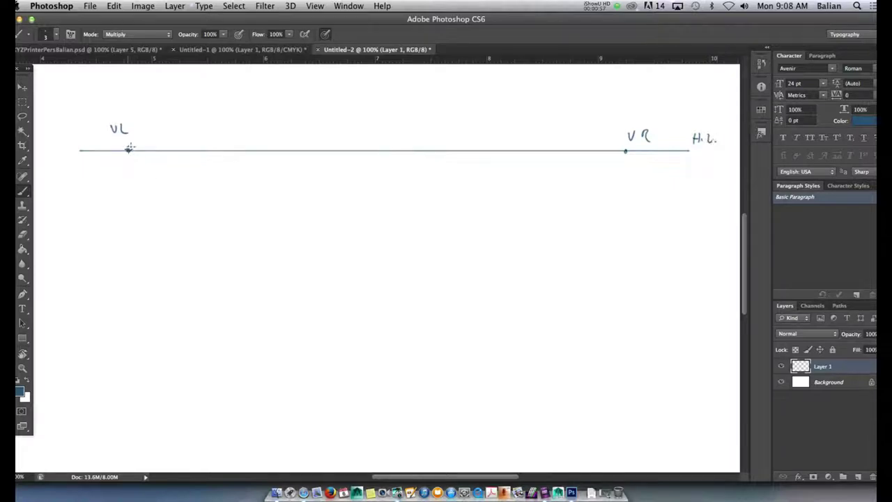
Draw six construction lines fanning downward from the VL and VR vanishing points
drag(129, 150, 500, 365)
mouse_move(625, 149)
mouse_down()
mouse_move(424, 246)
mouse_move(200, 380)
mouse_up()
drag(127, 150, 617, 281)
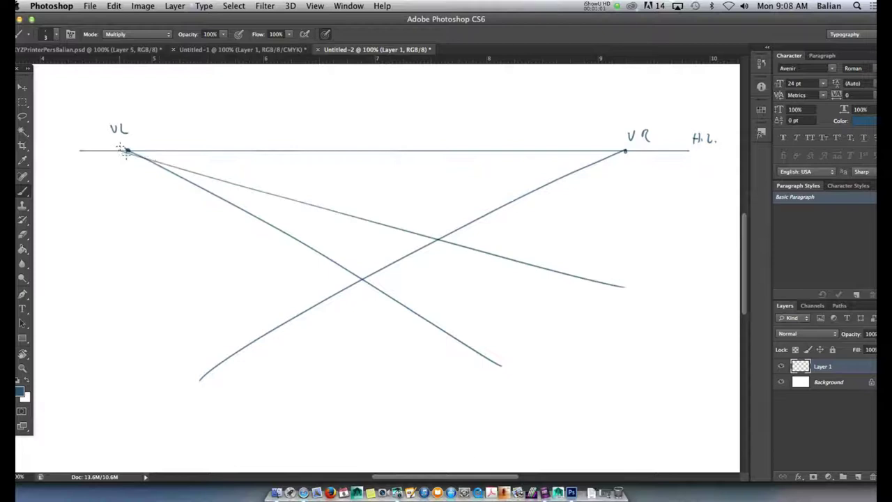
drag(119, 147, 420, 367)
drag(625, 150, 131, 286)
drag(627, 150, 251, 426)
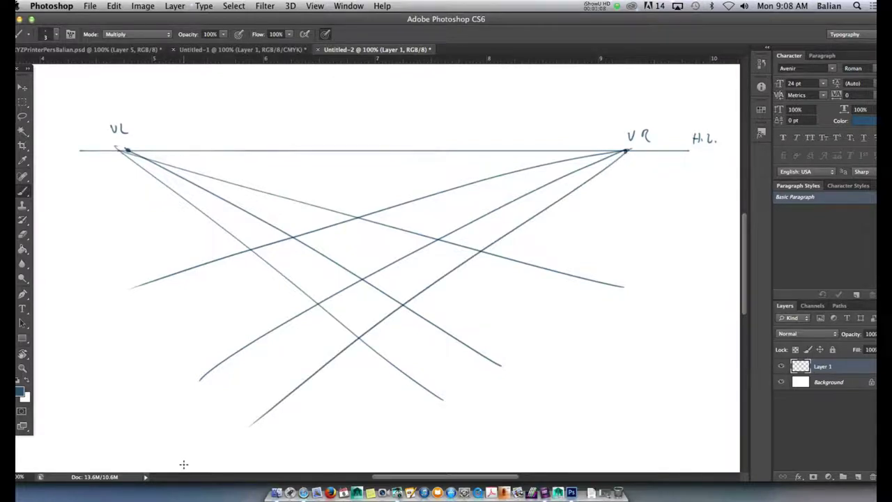
Add Layer 2 and drop Layer 1's opacity to about 35% to fade the construction lines
click(857, 474)
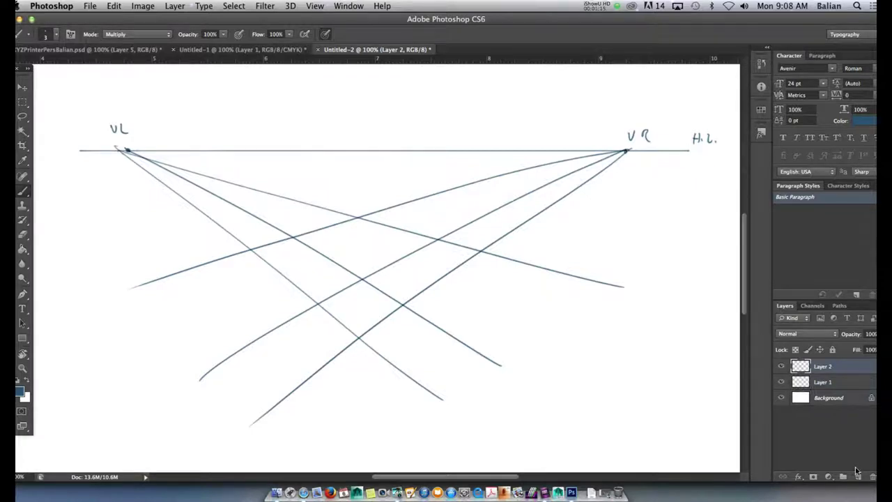
click(822, 382)
click(877, 347)
drag(877, 347, 868, 349)
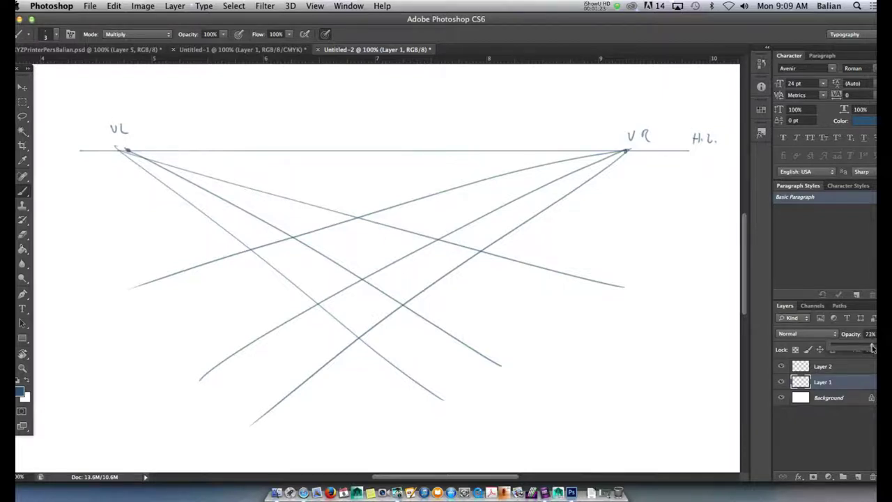
drag(868, 349, 856, 348)
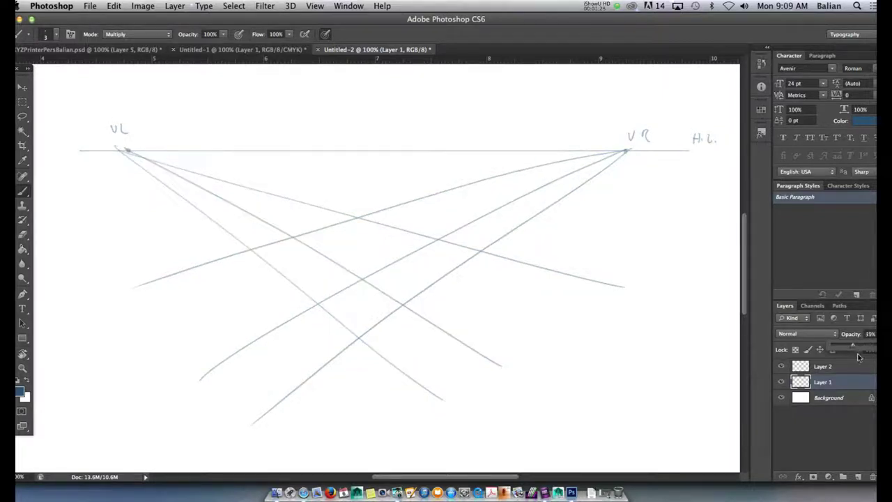
click(822, 368)
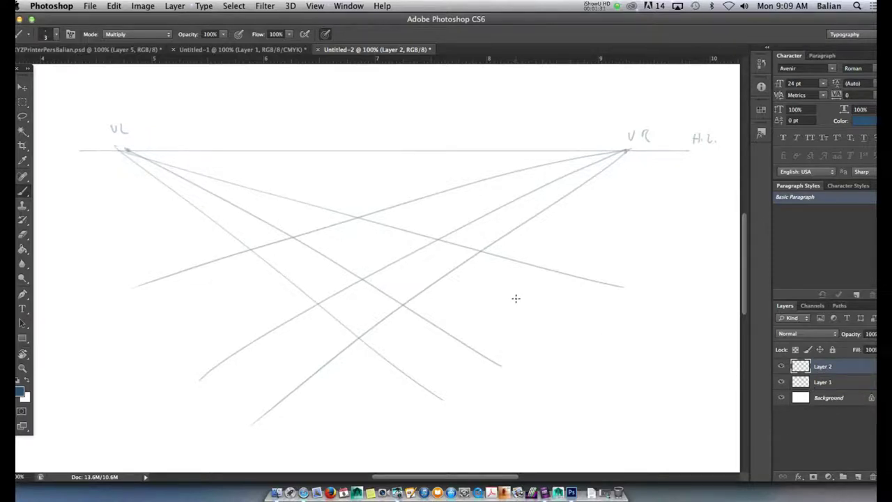
Ink four straight dark edges from VL and VR that cross to outline the box's top face
click(128, 150)
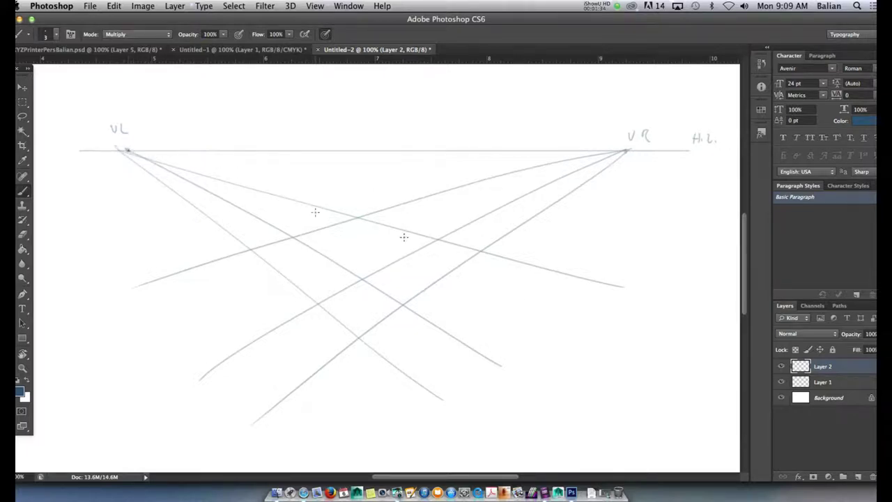
shift+click(483, 252)
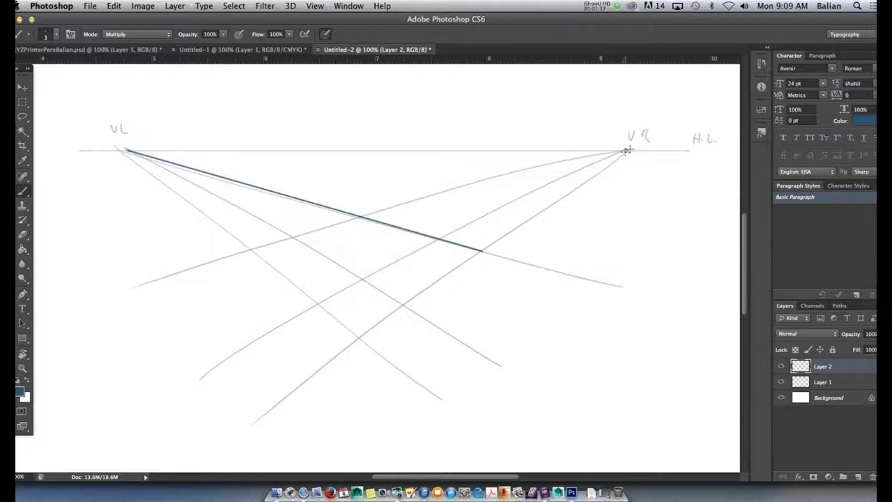
shift+click(344, 350)
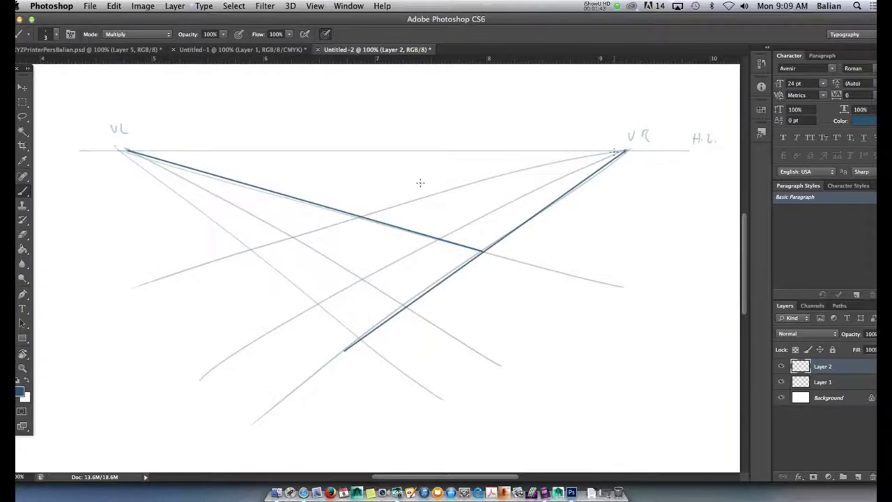
shift+click(257, 260)
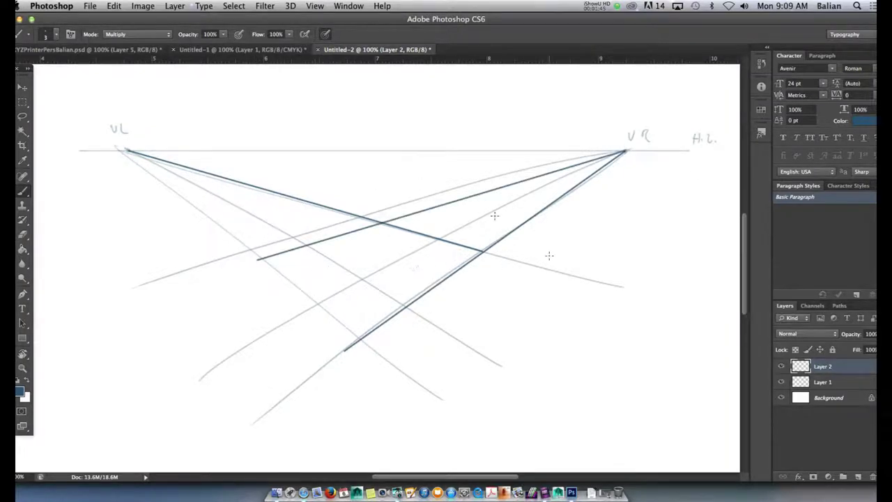
shift+click(459, 339)
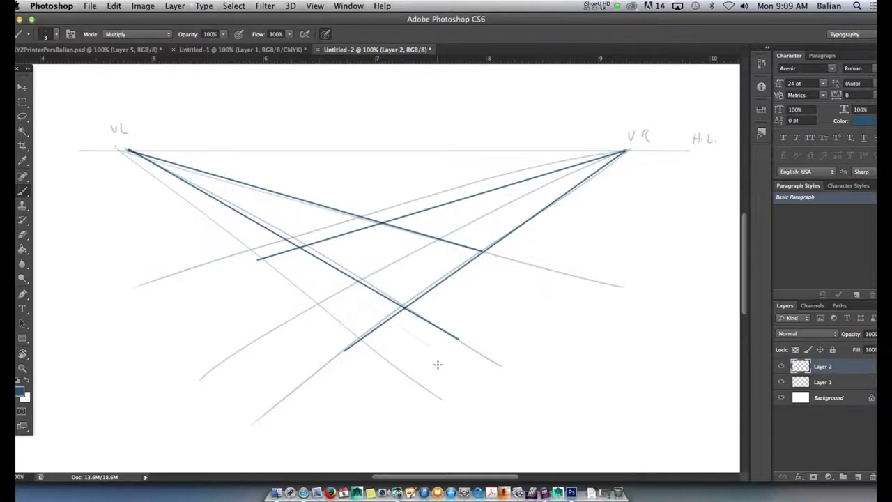
Set the brush mode to Normal and retrace part of the front edge darker
click(126, 35)
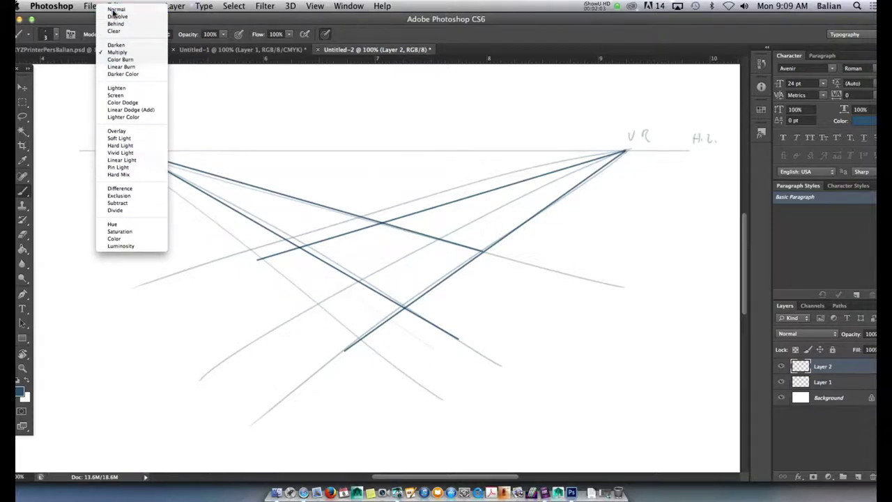
click(114, 10)
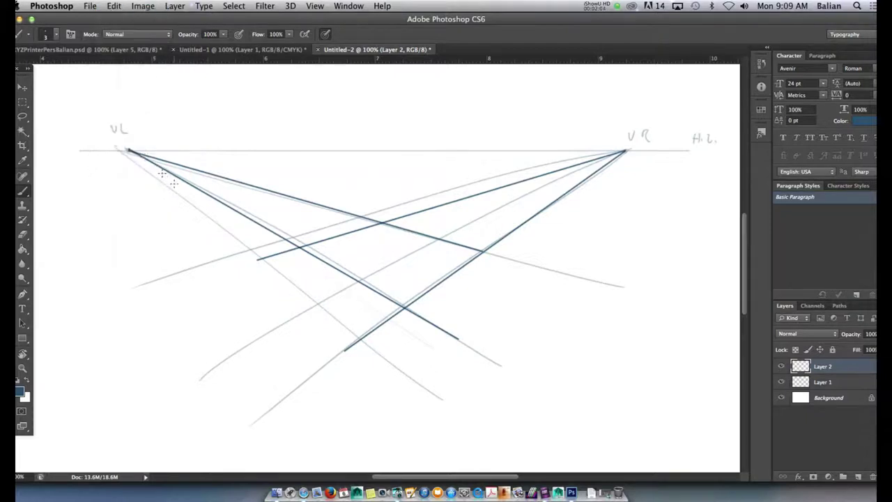
shift+click(440, 342)
Undo the retraced stroke, move Layer 2 below Layer 1, and zoom to 200% on the corners
key(super+z)
key(super+bracketleft)
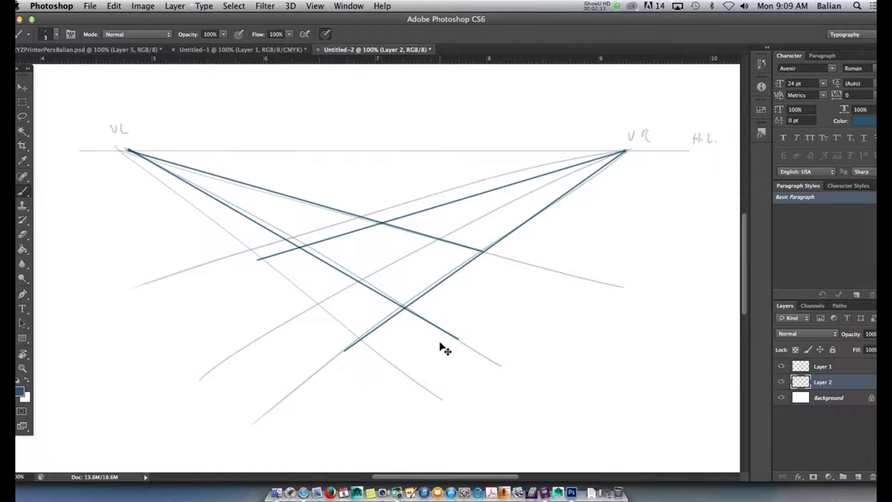
key(super+equal)
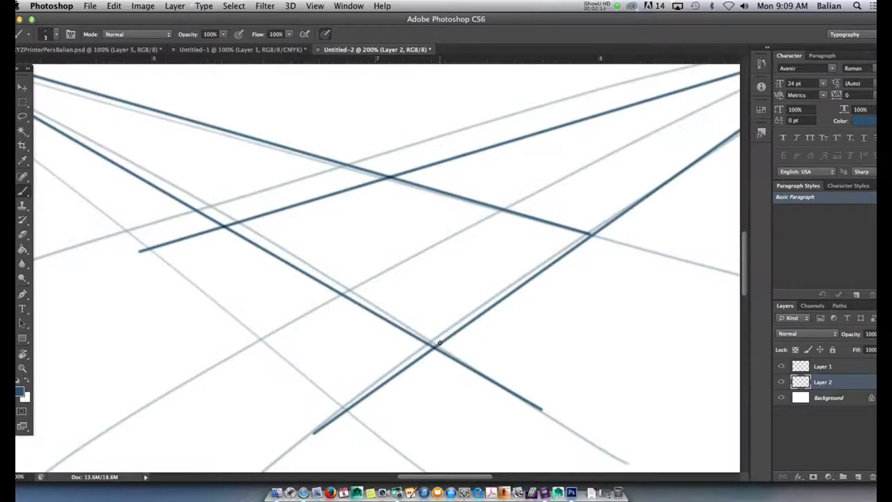
mouse_move(375, 325)
mouse_down()
mouse_move(351, 185)
mouse_move(353, 223)
mouse_move(359, 216)
mouse_up()
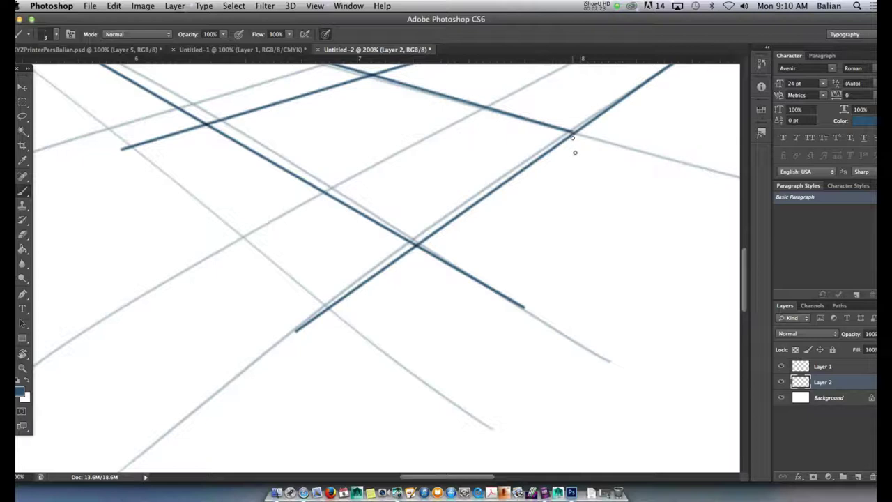
Draw vertical edges down from the right, front and left corners, then zoom back out
drag(573, 133, 572, 310)
drag(417, 244, 417, 412)
drag(205, 125, 205, 312)
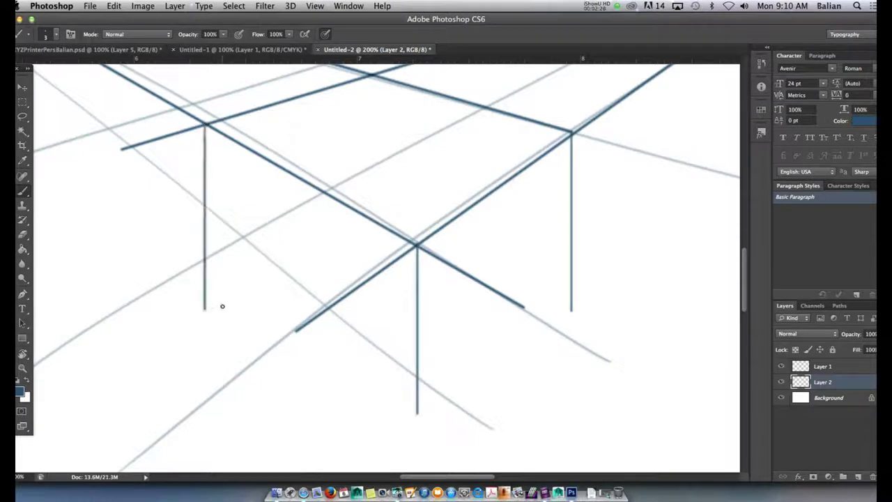
key(super+equal)
key(super+minus)
key(super+minus)
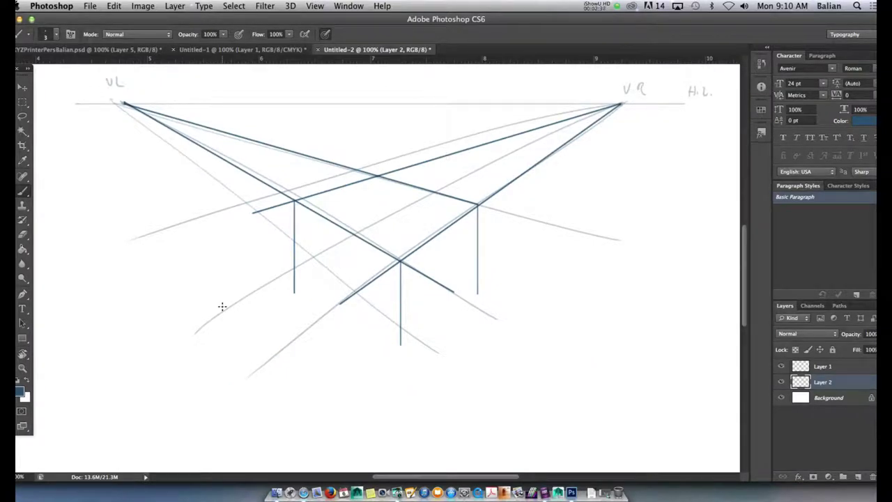
Erase part of a stray stroke, hide Layer 1's grey guides, and move Layer 2 above Layer 1
key(e)
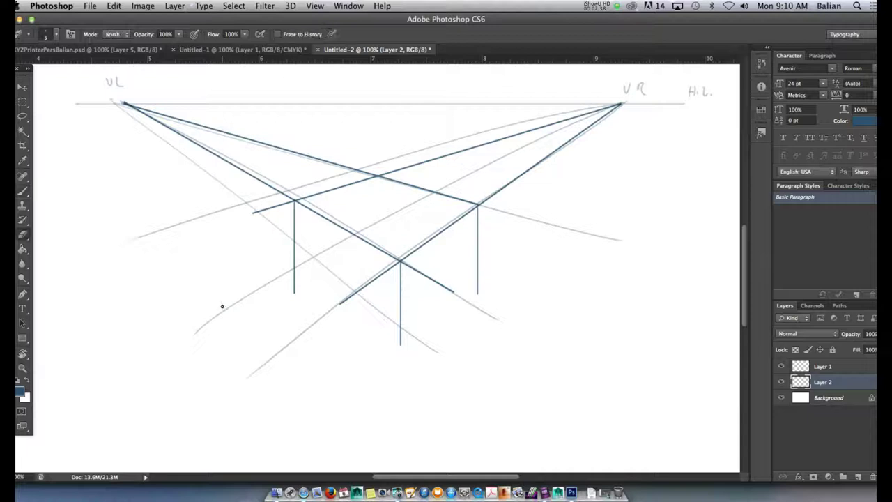
mouse_move(274, 206)
mouse_down()
mouse_move(282, 203)
mouse_move(269, 209)
mouse_up()
click(781, 382)
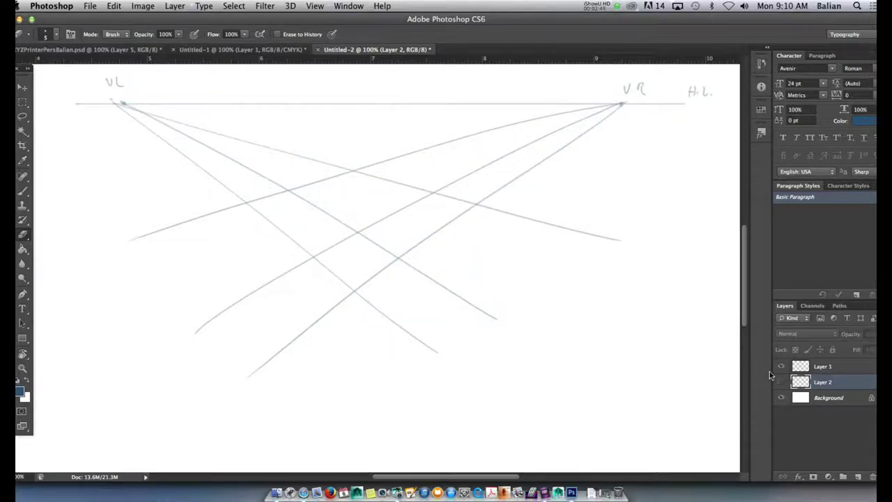
click(781, 382)
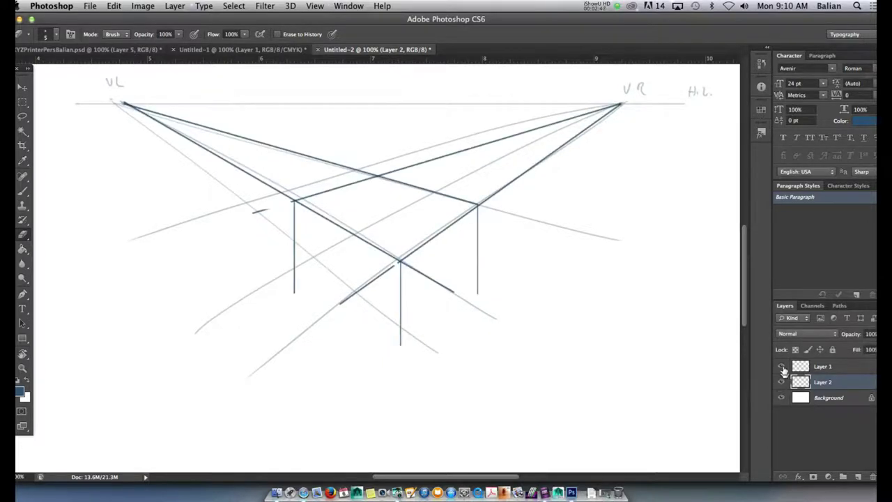
click(781, 367)
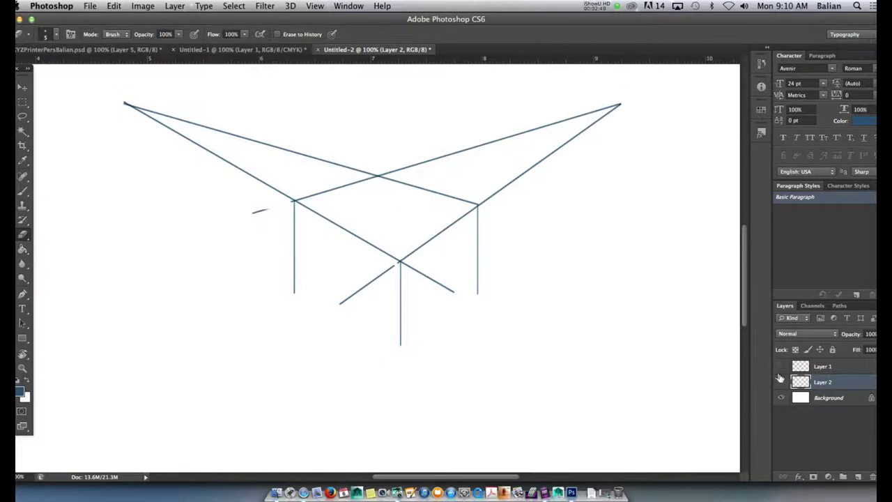
drag(794, 387, 826, 366)
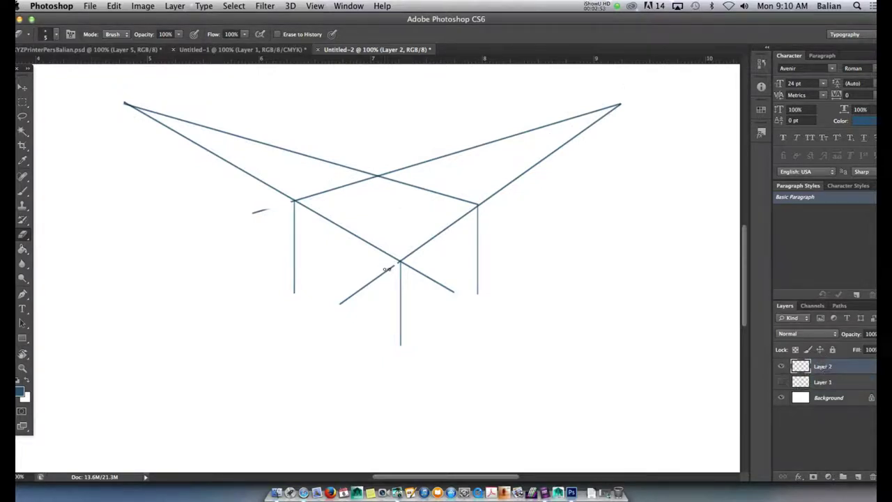
Enlarge the eraser and remove the overshooting line piece and the stray diagonal stub and dash
drag(395, 265, 339, 303)
key(bracketright)
key(bracketright)
mouse_move(269, 209)
mouse_down()
mouse_move(258, 211)
mouse_move(277, 207)
mouse_up()
click(22, 87)
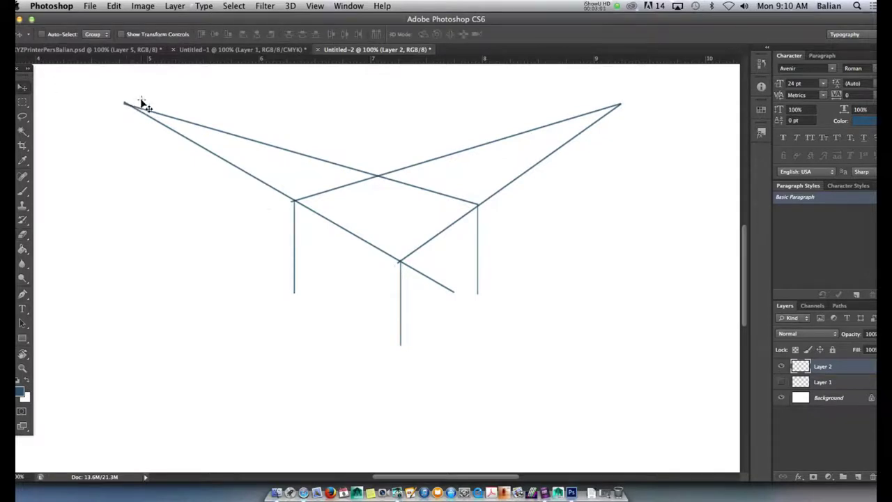
Draw a horizon line with a VR dot, then lines from VL and VR meeting at the front edge's base
key(b)
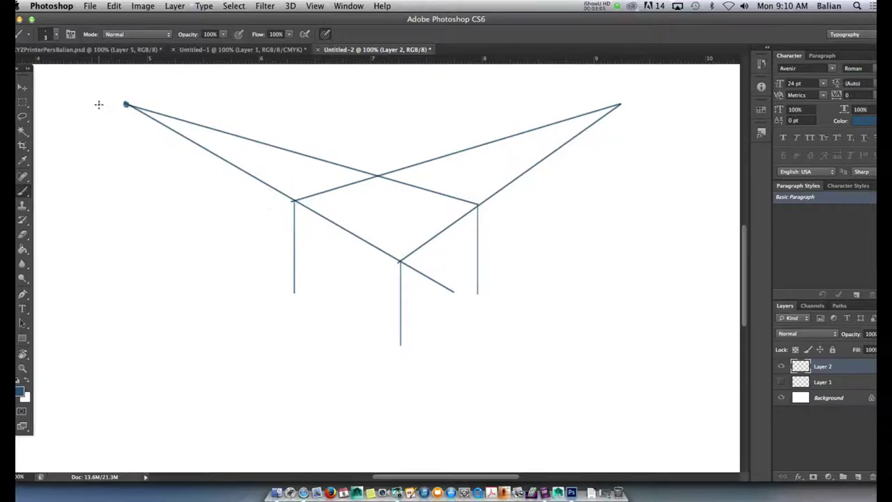
drag(98, 105, 726, 105)
click(619, 105)
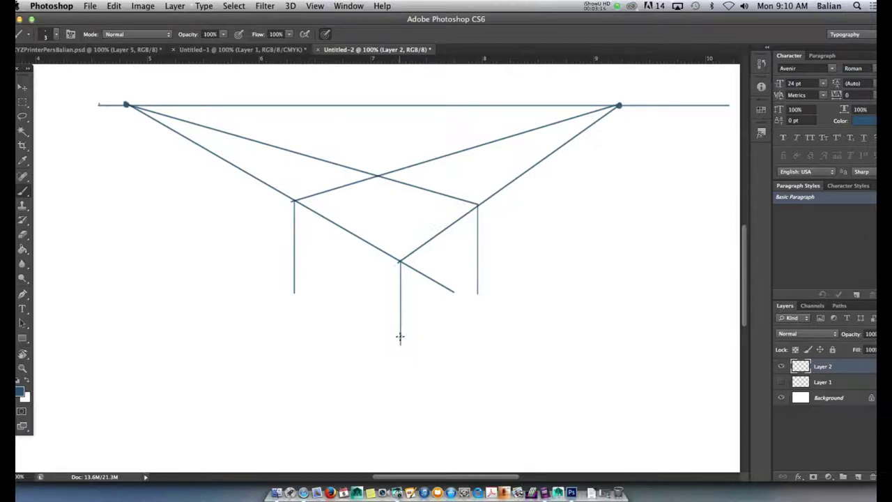
shift+click(127, 104)
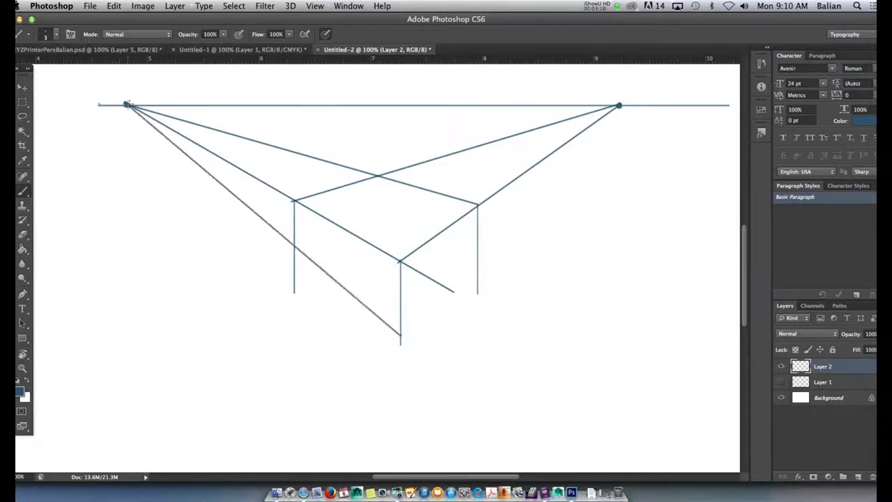
shift+click(400, 336)
shift+click(619, 105)
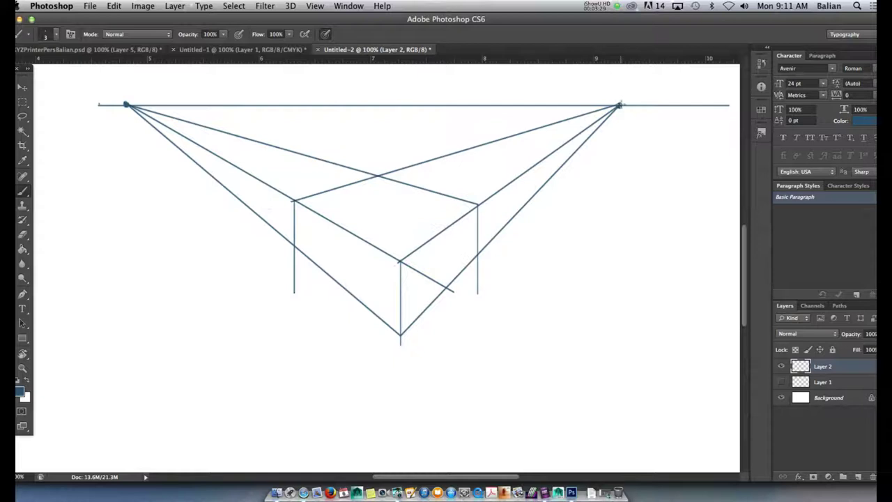
Erase the line piece overshooting past the front corner
key(e)
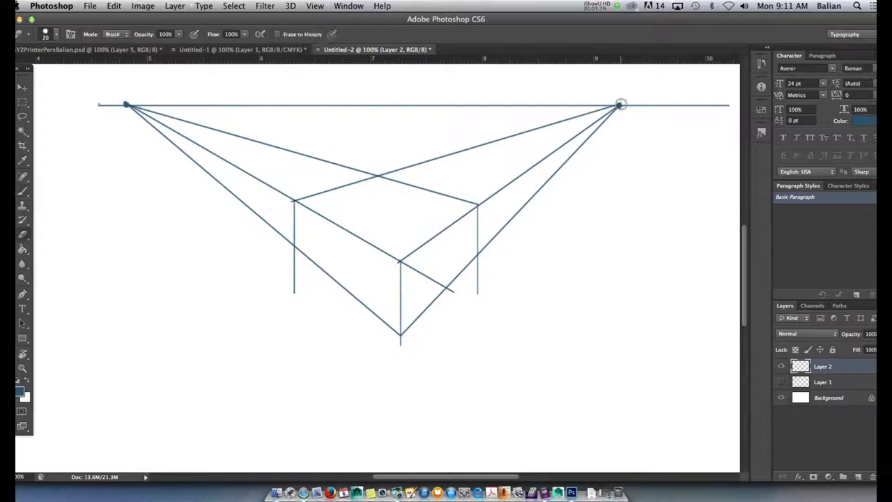
drag(423, 271, 408, 265)
right_click(408, 265)
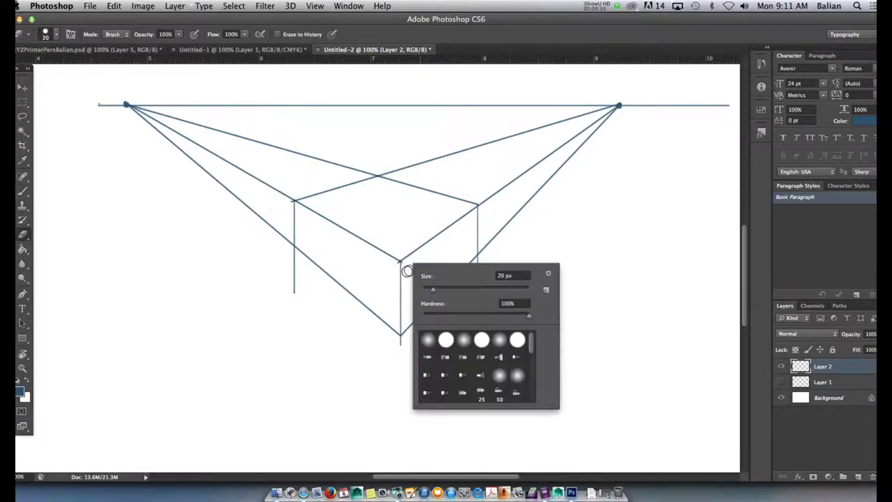
Erase the stub past the front top corner, then drag vertical guides to 7.370 in and 7.905 in
key(Escape)
drag(428, 273, 450, 293)
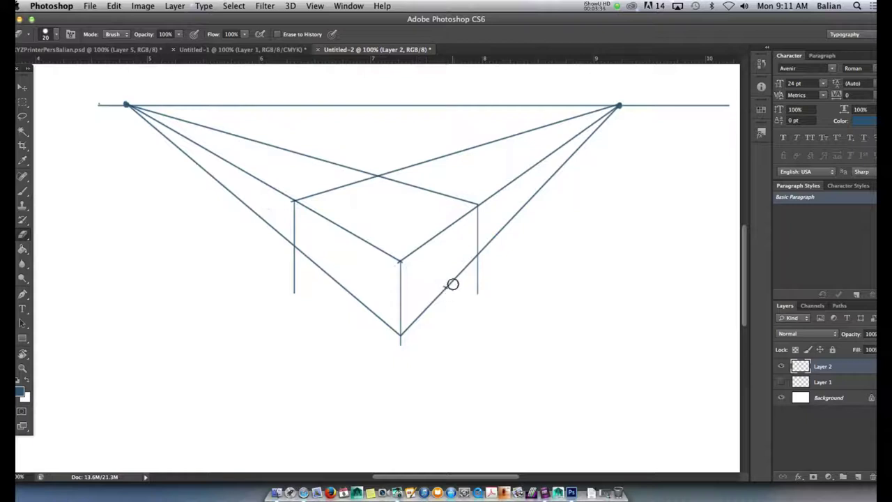
drag(35, 266, 411, 301)
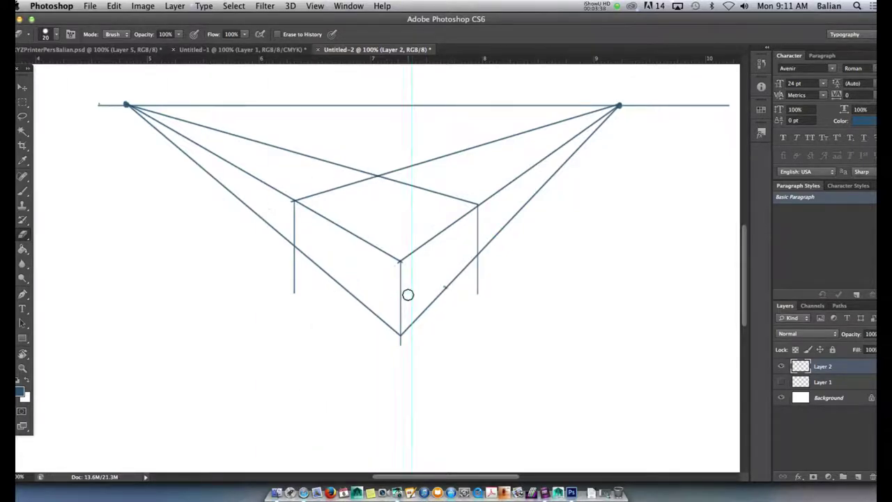
drag(36, 273, 472, 272)
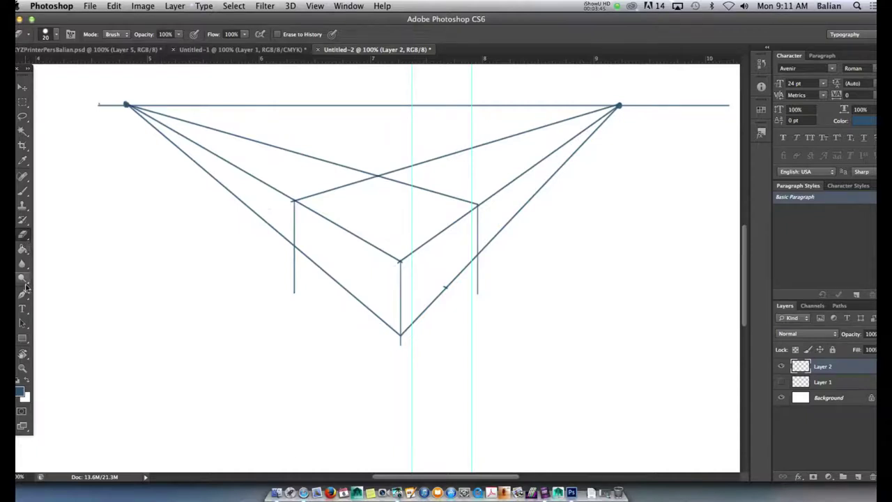
With the brush, draw lines from the left vanishing point to the front and back corners
click(28, 191)
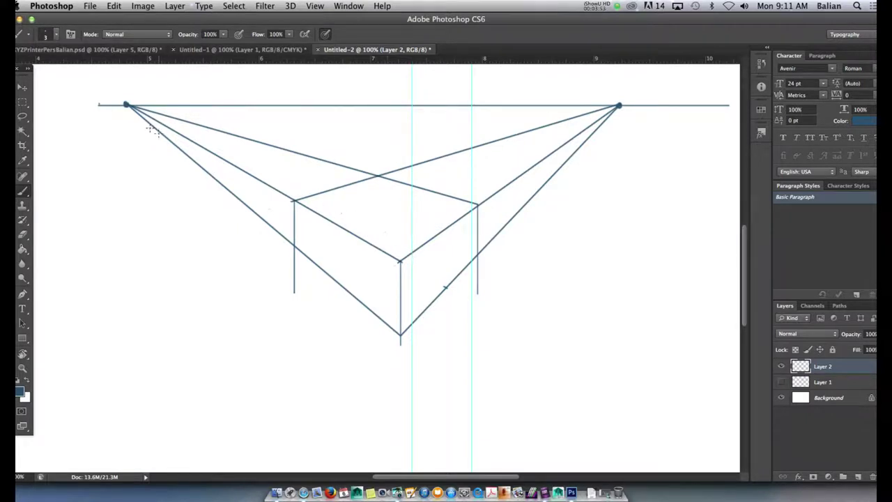
click(126, 105)
shift+click(412, 254)
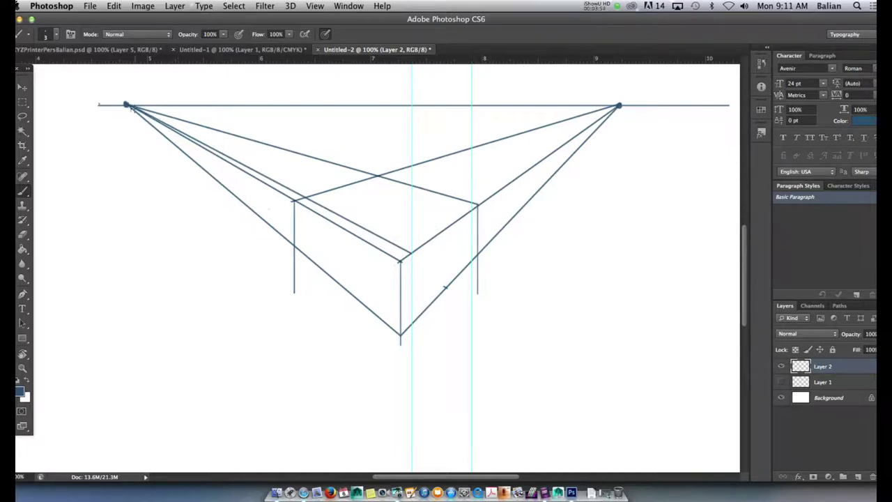
shift+click(128, 103)
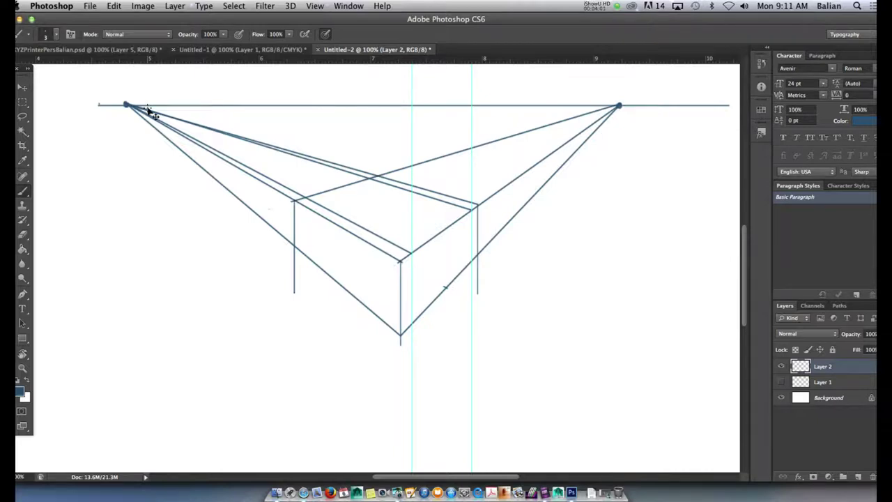
Zoom to 200% and paint vertical edges down both guides on the front and right faces
key(super+plus)
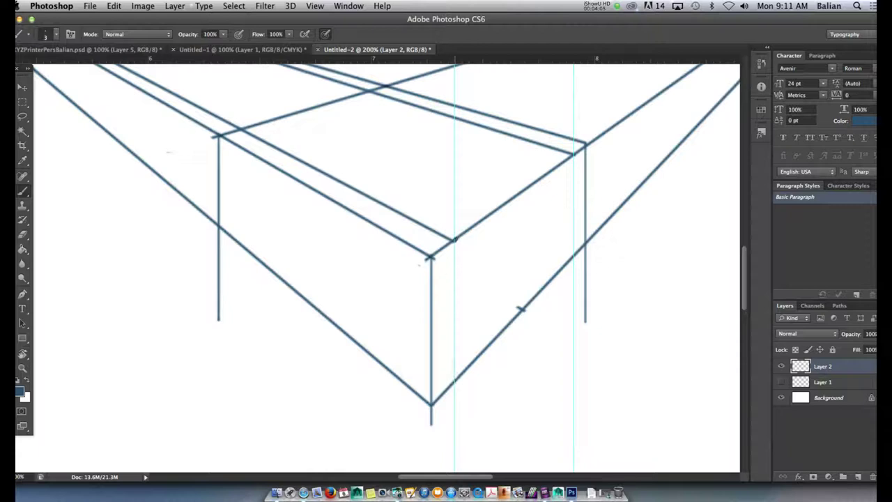
drag(454, 240, 454, 390)
drag(573, 155, 577, 251)
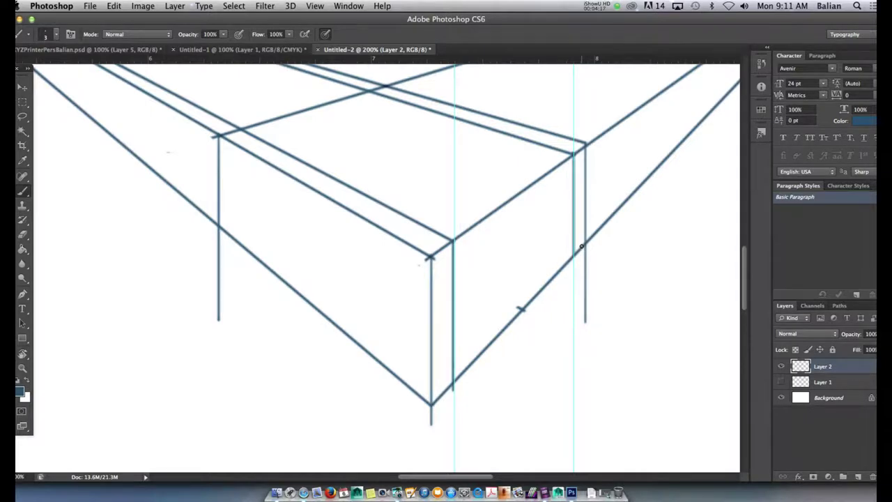
Sketch a freehand stroke and an elongated rounded shape at lower left of Untitled-1, then return to Untitled-2
drag(265, 242, 370, 315)
click(260, 51)
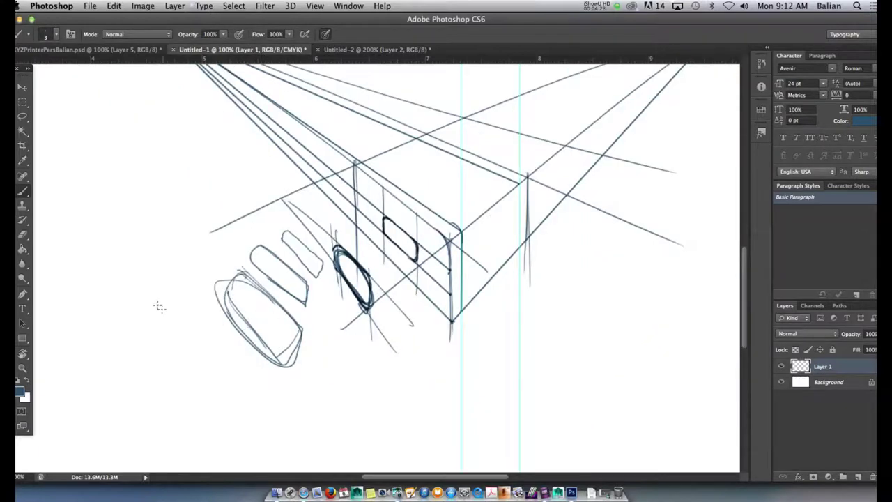
mouse_move(156, 305)
mouse_down()
mouse_move(239, 365)
mouse_move(197, 391)
mouse_up()
mouse_move(147, 337)
mouse_down()
mouse_move(188, 323)
mouse_move(238, 371)
mouse_move(228, 386)
mouse_move(153, 323)
mouse_up()
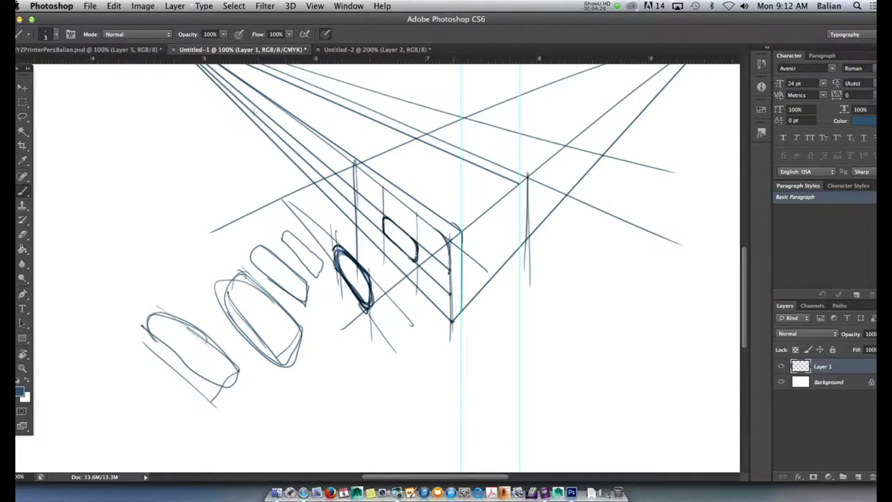
drag(226, 143, 286, 221)
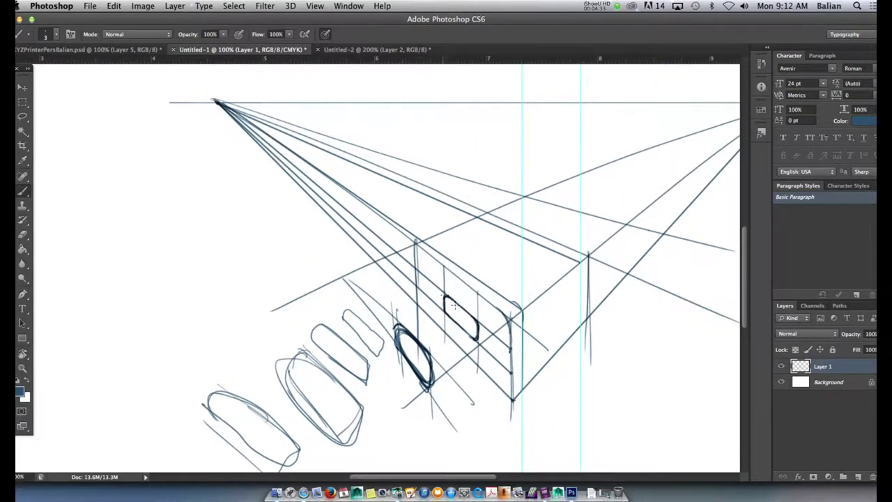
click(347, 50)
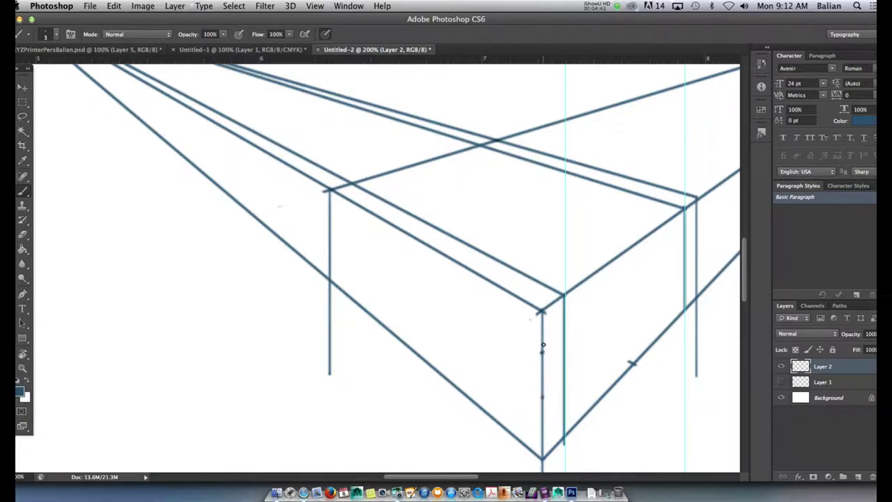
Zoom out and draw two straight lines from the left vanishing point across the box's left face
scroll(472, 322, up, 5)
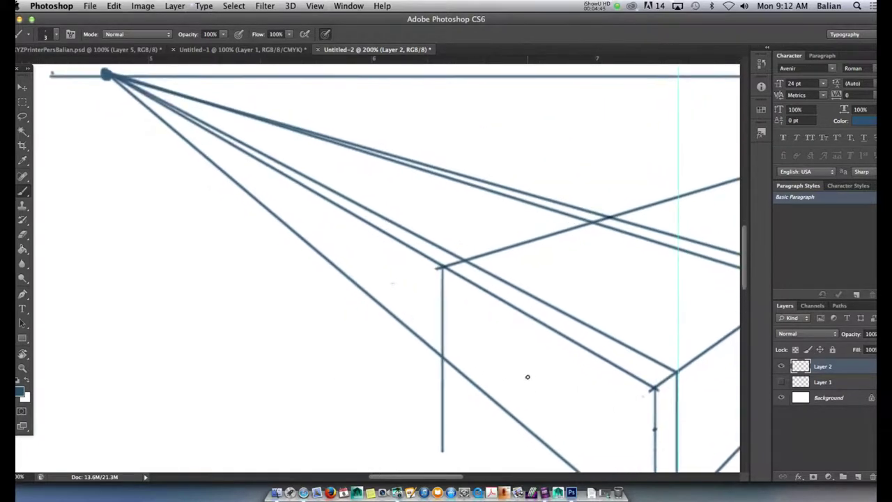
key(super+minus)
key(super+minus)
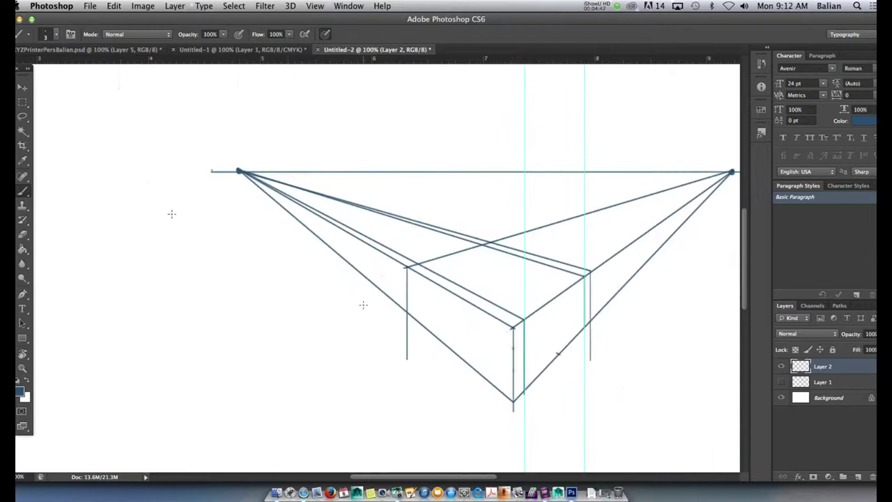
click(238, 171)
shift+click(513, 346)
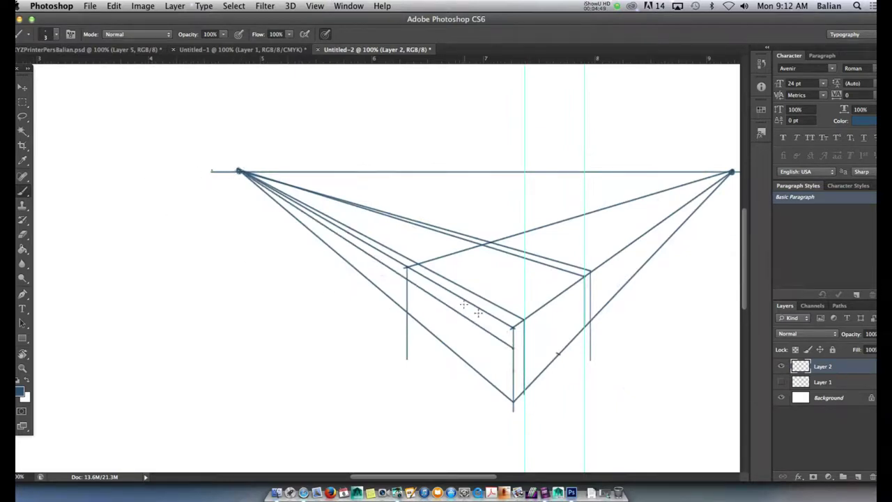
shift+click(239, 172)
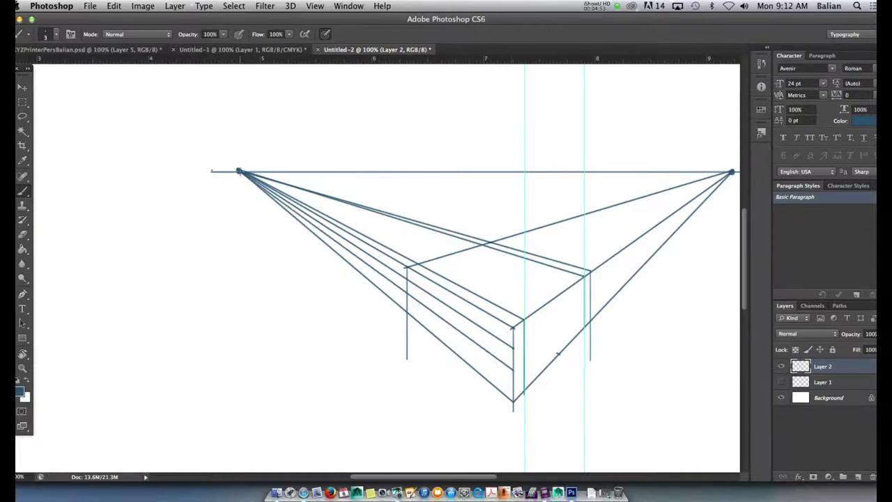
Paint two short vertical dividers on the box's left face
click(480, 309)
shift+click(480, 352)
click(442, 287)
shift+click(443, 328)
Move Layer 2 below Layer 1, darken the middle post and round the left post's top
key(super+bracketleft)
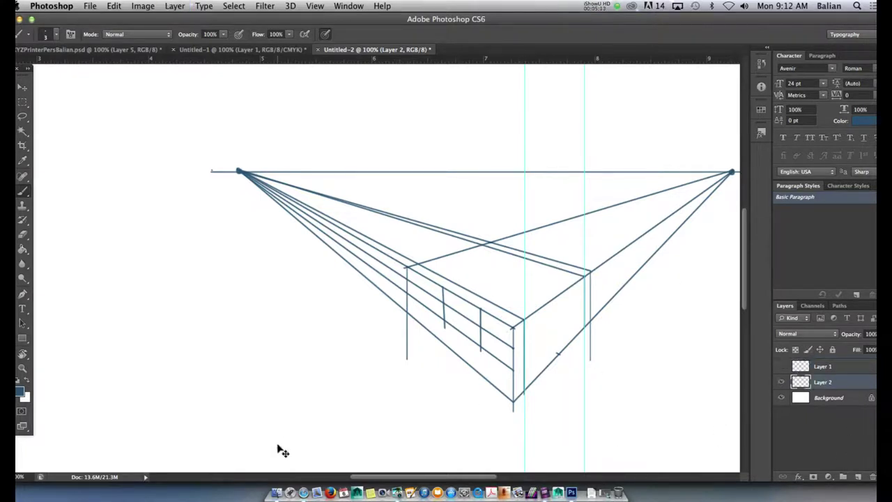
key(super+equal)
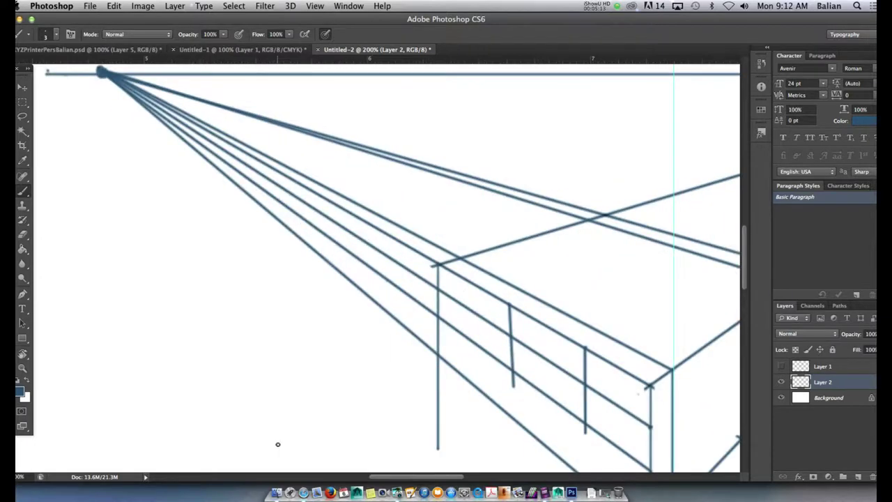
key(super+equal)
scroll(329, 262, down, 5)
scroll(329, 262, right, 6)
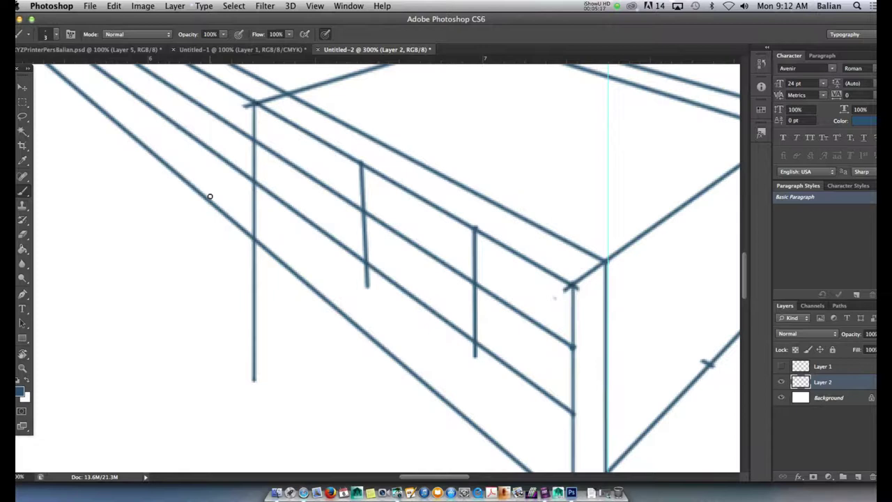
mouse_move(465, 277)
mouse_down()
mouse_move(472, 320)
mouse_move(458, 326)
mouse_move(458, 318)
mouse_move(473, 323)
mouse_move(452, 322)
mouse_move(473, 310)
mouse_up()
drag(381, 224, 361, 228)
Sketch a Π-shaped corner example and a demo square beneath it at the left
drag(122, 244, 131, 319)
mouse_move(180, 242)
mouse_down()
mouse_move(43, 246)
mouse_move(176, 341)
mouse_up()
drag(78, 375, 171, 376)
drag(170, 376, 164, 438)
drag(167, 442, 99, 442)
mouse_move(89, 373)
mouse_down()
mouse_move(88, 435)
mouse_move(163, 444)
mouse_up()
Draw arcs, a diagonal and centre lines inside the demo square
drag(89, 446, 163, 380)
drag(58, 380, 162, 419)
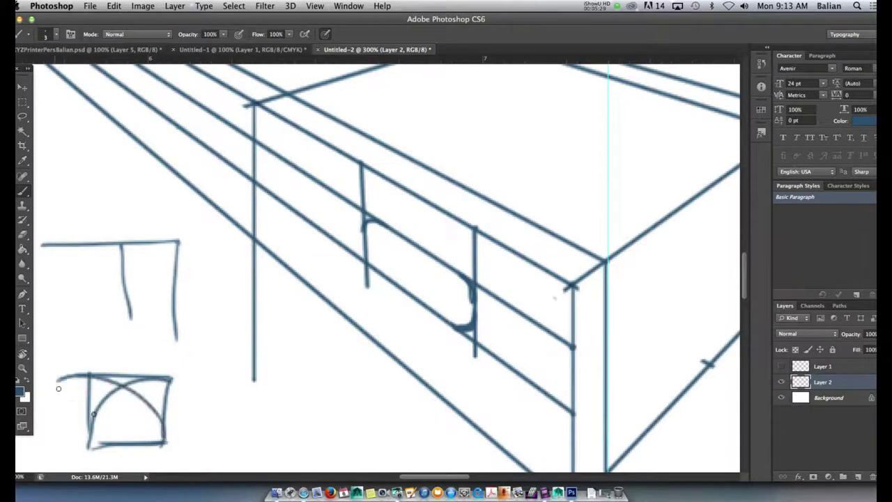
mouse_move(90, 443)
mouse_down()
mouse_move(159, 443)
mouse_move(158, 421)
mouse_move(91, 386)
mouse_move(86, 446)
mouse_move(106, 405)
mouse_move(163, 376)
mouse_up()
mouse_move(82, 378)
mouse_down()
mouse_move(167, 380)
mouse_move(165, 459)
mouse_move(88, 443)
mouse_move(91, 459)
mouse_up()
drag(127, 368, 126, 468)
drag(129, 390, 128, 464)
mouse_move(191, 414)
mouse_down()
mouse_move(47, 408)
mouse_move(132, 377)
mouse_move(98, 415)
mouse_up()
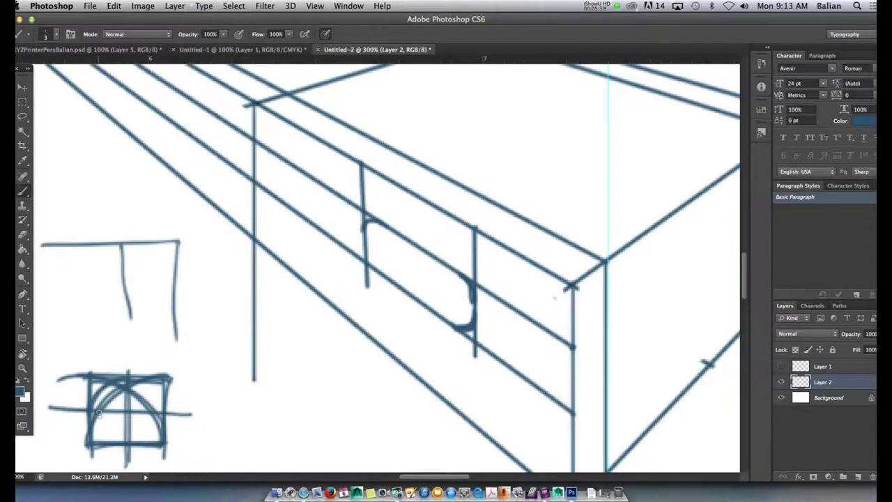
Draw an X of two diagonals and an inscribed circle in the demo square
drag(94, 380, 161, 443)
drag(170, 378, 75, 463)
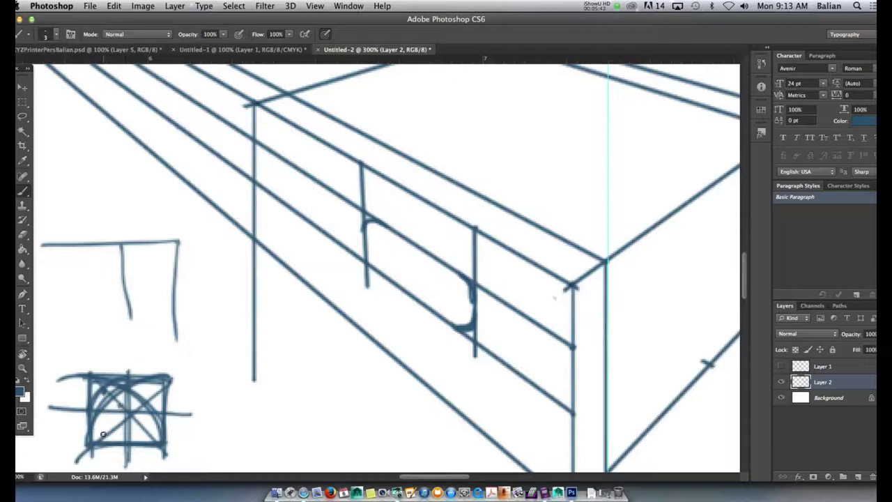
mouse_move(90, 413)
mouse_down()
mouse_move(116, 445)
mouse_move(151, 436)
mouse_move(165, 409)
mouse_move(114, 385)
mouse_up()
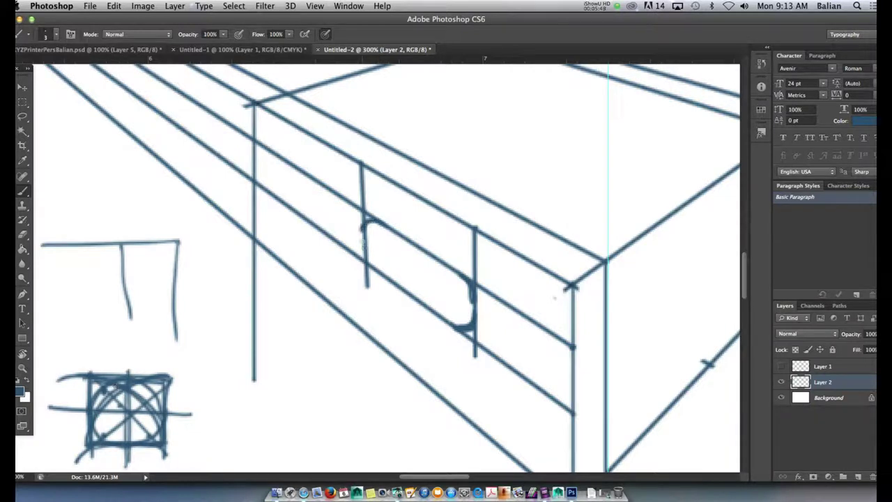
Outline the rounded slot on the box's left face between the two dividers
drag(363, 227, 365, 264)
mouse_move(471, 286)
mouse_down()
mouse_move(475, 317)
mouse_move(456, 326)
mouse_move(373, 267)
mouse_up()
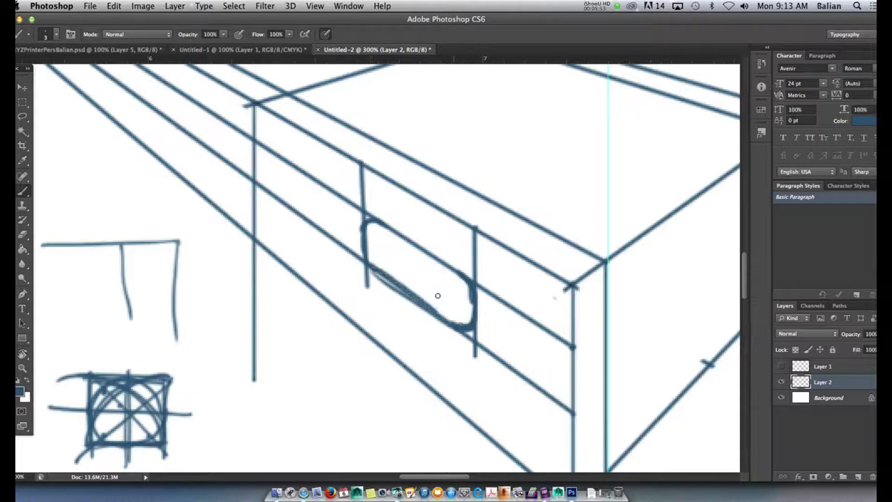
mouse_move(366, 222)
mouse_down()
mouse_move(456, 271)
mouse_move(361, 226)
mouse_move(364, 243)
mouse_move(464, 317)
mouse_move(475, 305)
mouse_move(473, 290)
mouse_move(468, 322)
mouse_up()
Zoom to 400% on the slot and erase the faint grey stroke with a smaller Eraser
key(super+minus)
key(super+minus)
key(super+minus)
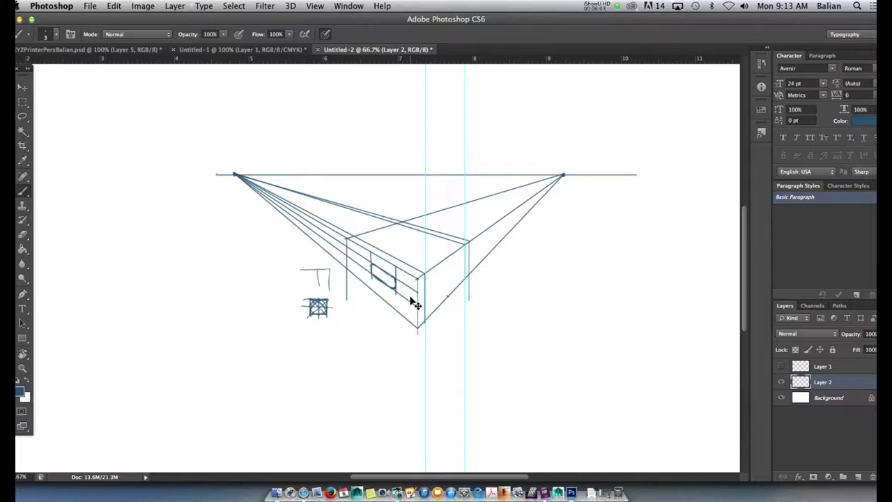
key(super+plus)
key(super+plus)
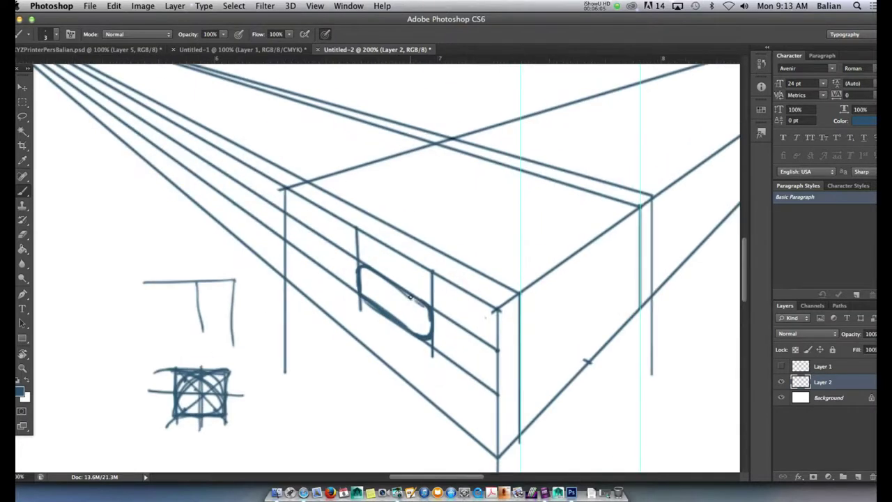
key(super+plus)
key(super+plus)
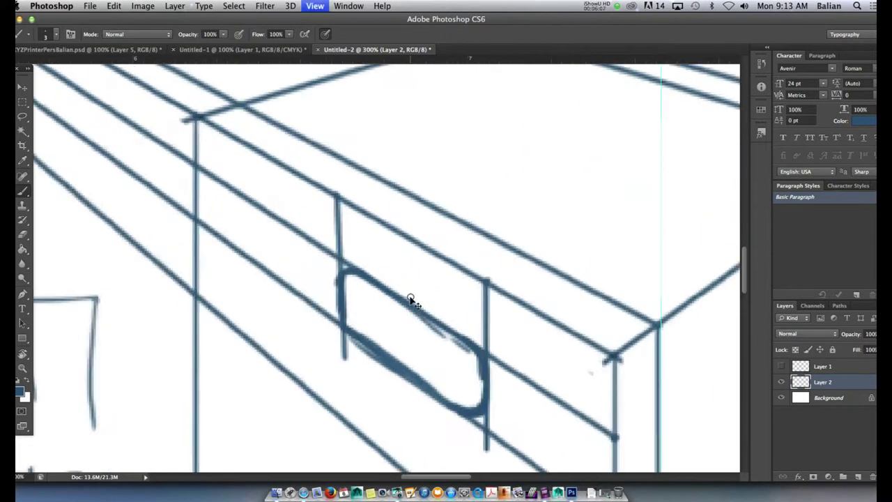
key(e)
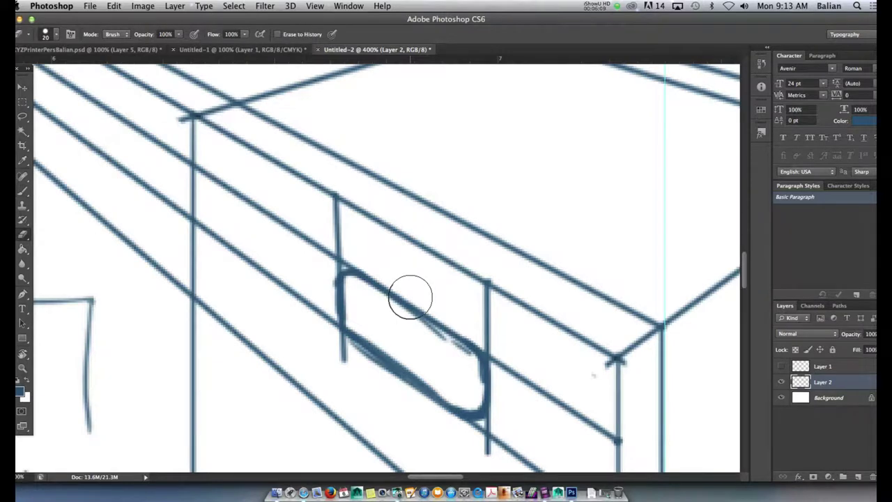
key(bracketleft)
key(bracketleft)
key(bracketleft)
key(bracketleft)
key(bracketleft)
key(bracketleft)
drag(432, 336, 459, 350)
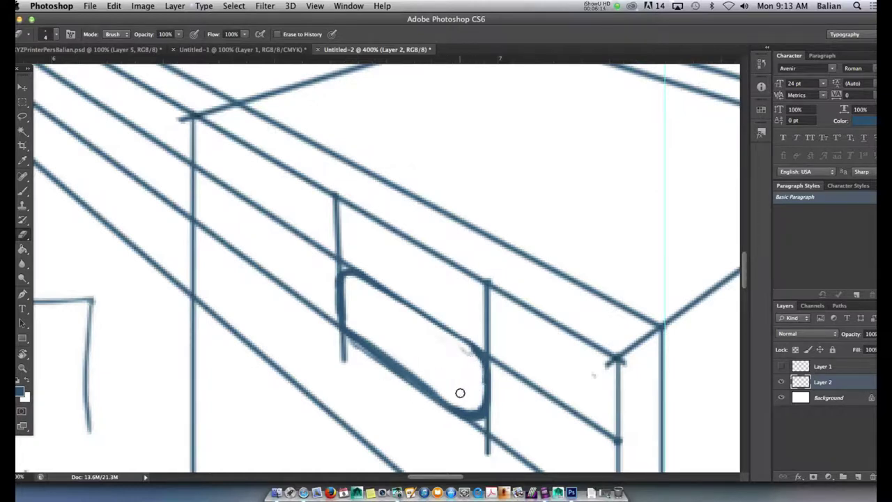
Set the Brush blend mode to Multiply and re-ink the slot's upper edge and left side
click(117, 35)
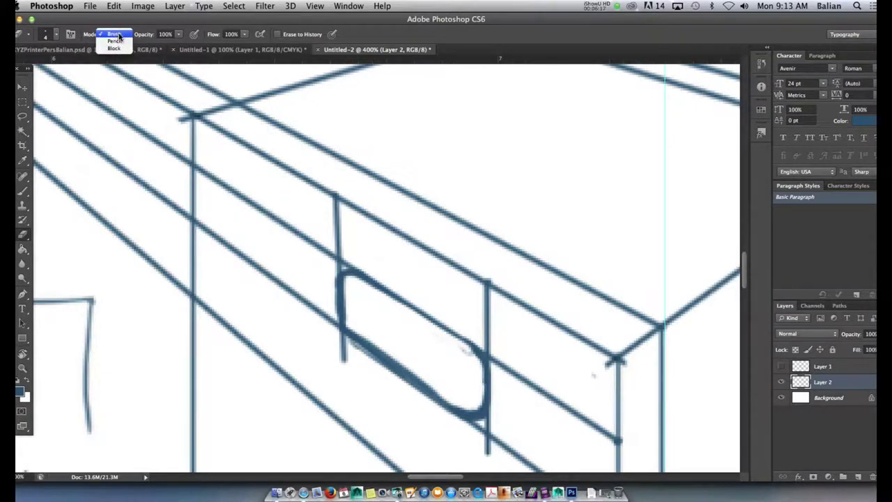
click(115, 35)
click(22, 192)
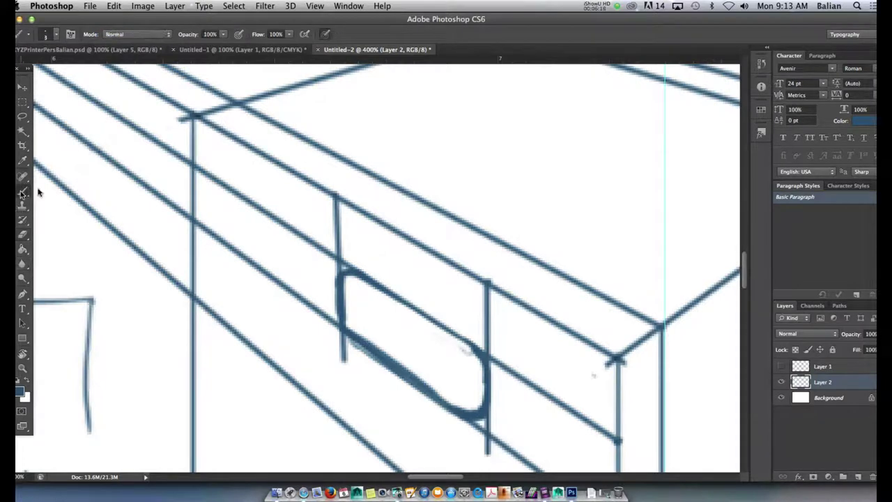
click(139, 34)
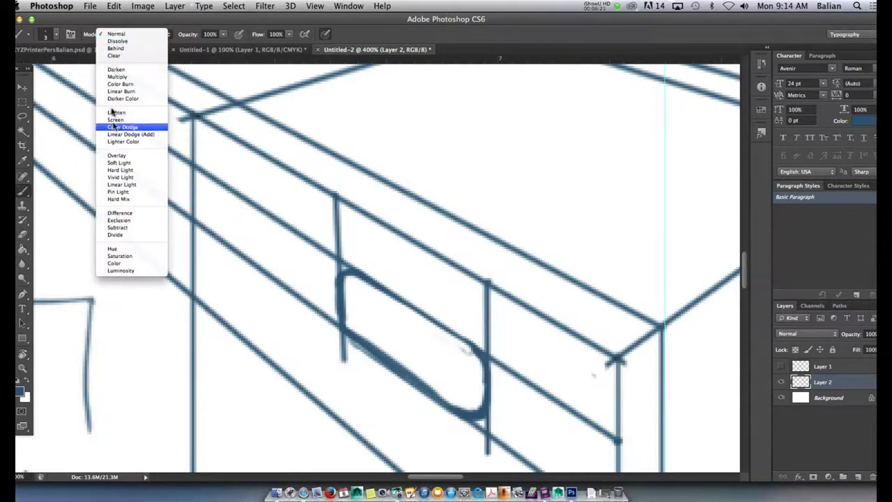
click(116, 77)
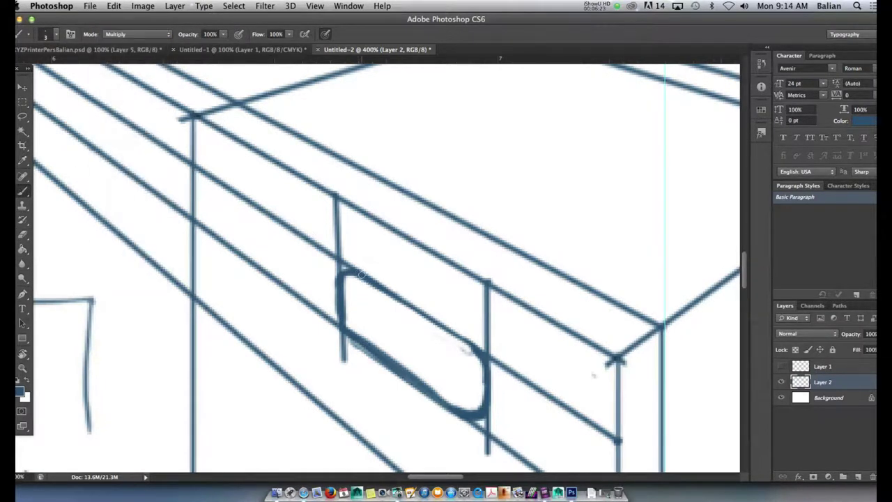
mouse_move(363, 277)
mouse_down()
mouse_move(474, 347)
mouse_move(481, 404)
mouse_move(455, 419)
mouse_up()
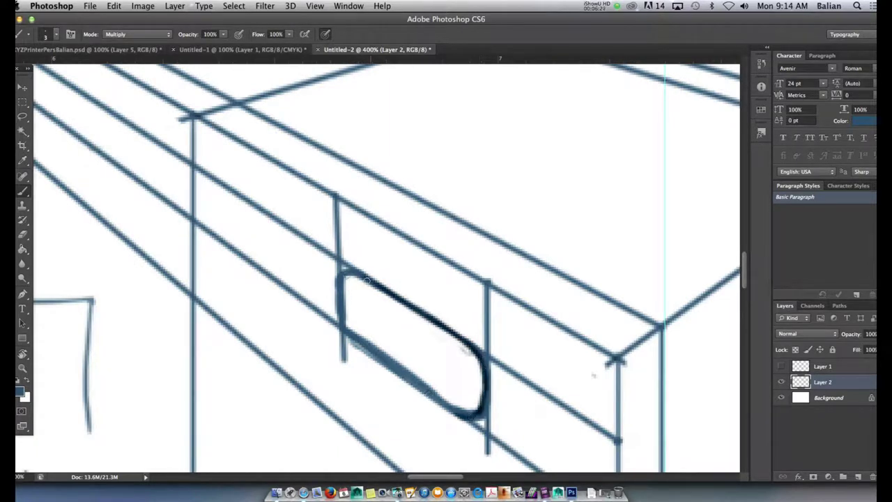
mouse_move(363, 278)
mouse_down()
mouse_move(341, 325)
mouse_move(357, 343)
mouse_move(347, 330)
mouse_move(453, 412)
mouse_move(393, 373)
mouse_move(493, 428)
mouse_up()
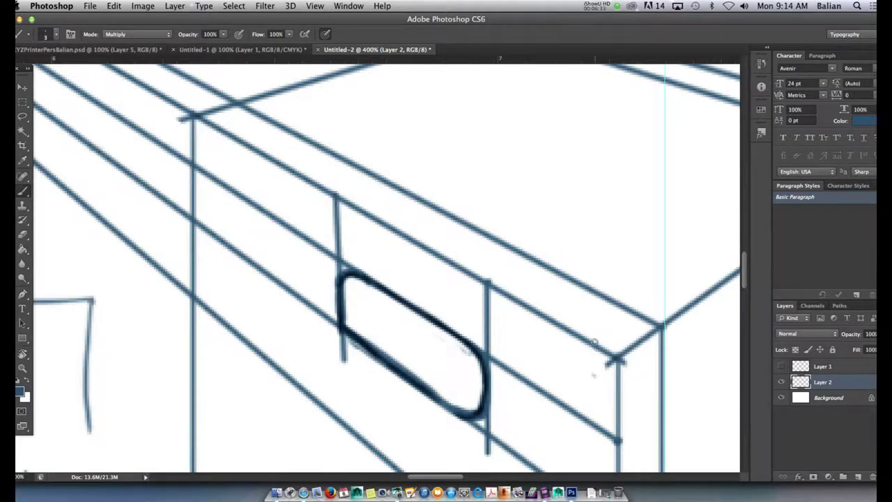
Round the box's near top corner with dark curves along the top edge and down the vertical edge
scroll(369, 258, down, 5)
scroll(368, 259, right, 5)
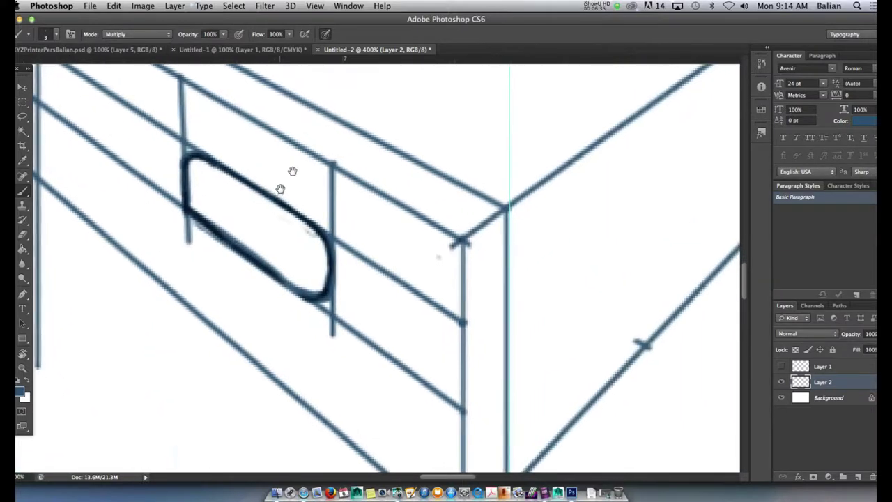
mouse_move(437, 215)
mouse_down()
mouse_move(459, 254)
mouse_move(453, 236)
mouse_move(458, 274)
mouse_move(447, 233)
mouse_move(419, 212)
mouse_move(444, 231)
mouse_move(457, 270)
mouse_up()
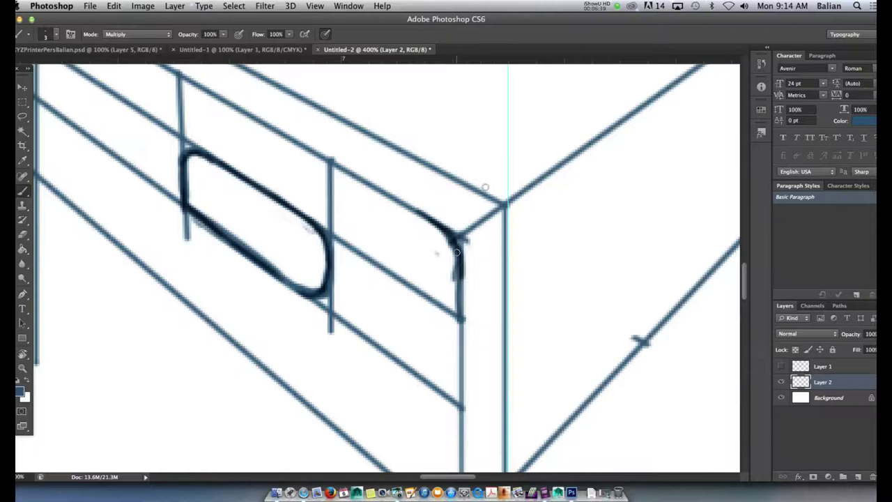
mouse_move(458, 172)
mouse_down()
mouse_move(502, 247)
mouse_move(503, 270)
mouse_up()
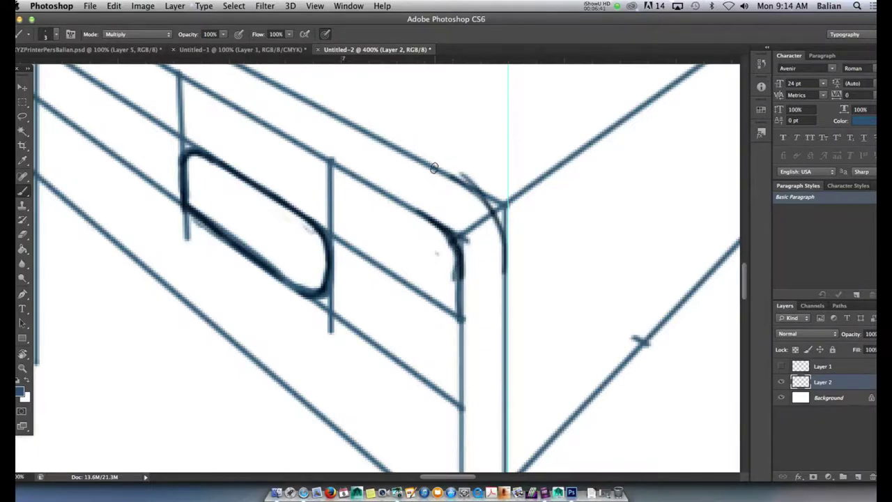
mouse_move(433, 169)
mouse_down()
mouse_move(472, 188)
mouse_move(497, 238)
mouse_move(502, 228)
mouse_move(498, 318)
mouse_up()
mouse_move(502, 259)
mouse_down()
mouse_move(499, 222)
mouse_move(404, 146)
mouse_move(473, 189)
mouse_move(319, 102)
mouse_up()
drag(472, 190, 342, 119)
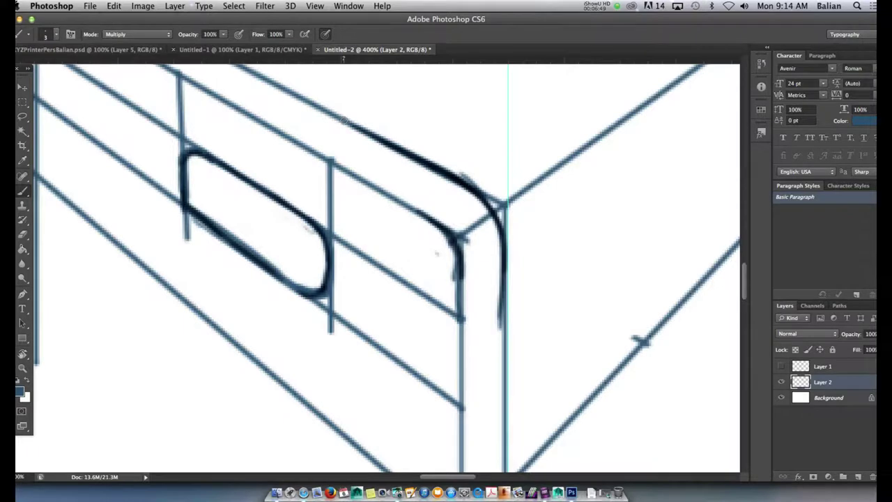
Erase the excess corner stroke and clean up the inner corner
key(e)
drag(494, 193, 510, 235)
drag(456, 223, 470, 239)
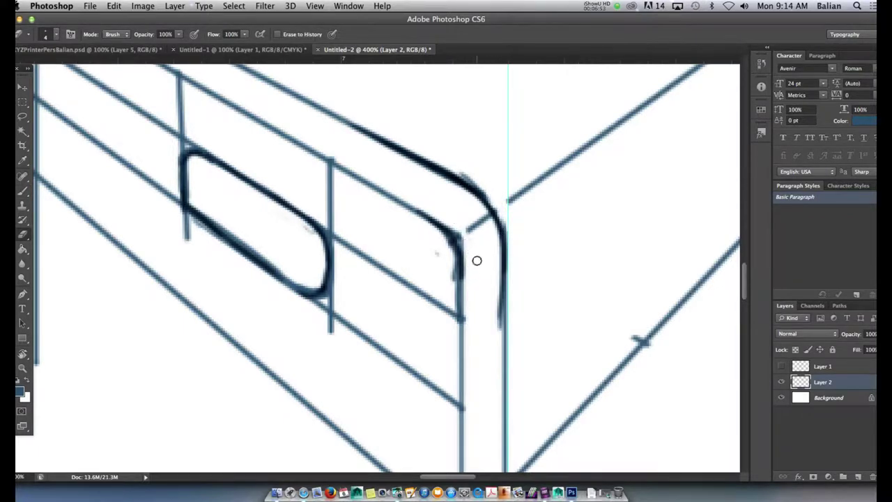
Rotate the canvas about 60 degrees and sketch grey hatch strokes along the rounded lower corner
key(b)
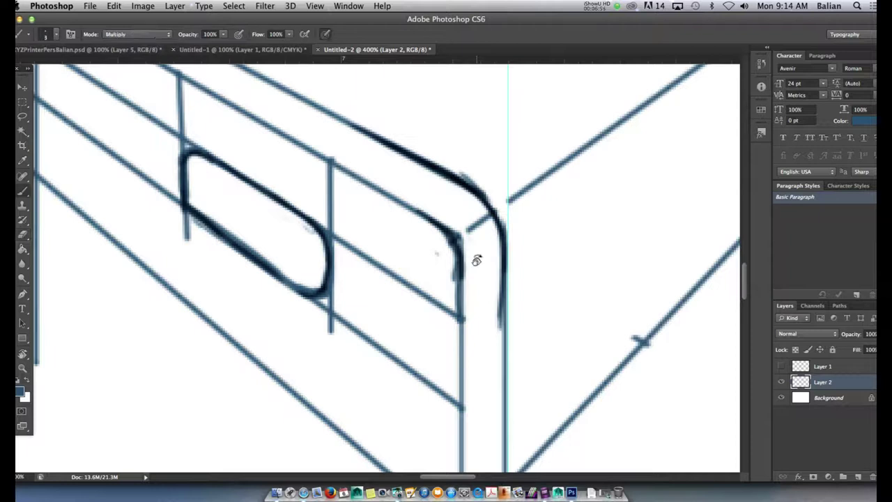
key(r)
mouse_move(191, 256)
mouse_down()
mouse_move(278, 166)
mouse_move(313, 164)
mouse_up()
mouse_move(478, 307)
mouse_down()
mouse_move(419, 278)
mouse_move(502, 322)
mouse_up()
drag(387, 344, 440, 382)
drag(444, 286, 496, 322)
Draw a straight line toward the right vanishing point and guide strokes along the lower edge
scroll(395, 249, down, 3)
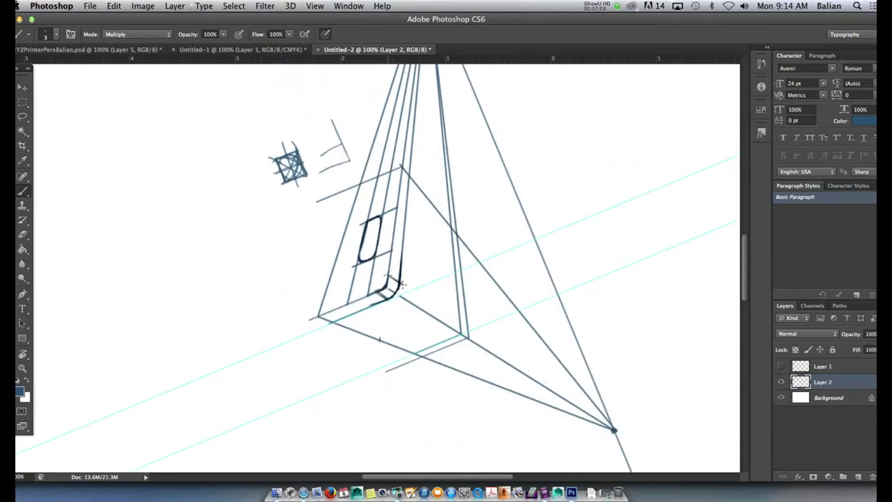
click(612, 427)
shift+click(398, 283)
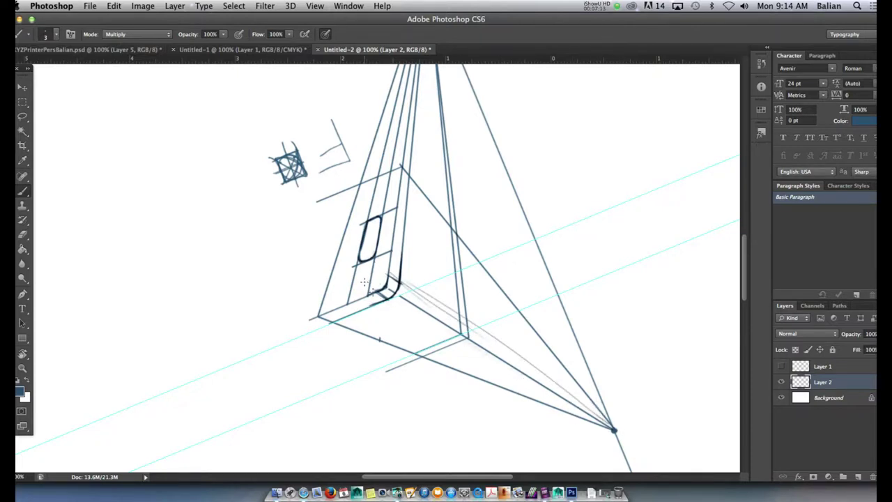
mouse_move(486, 355)
mouse_down()
mouse_move(387, 308)
mouse_move(409, 301)
mouse_move(392, 273)
mouse_move(465, 322)
mouse_up()
drag(396, 277, 451, 319)
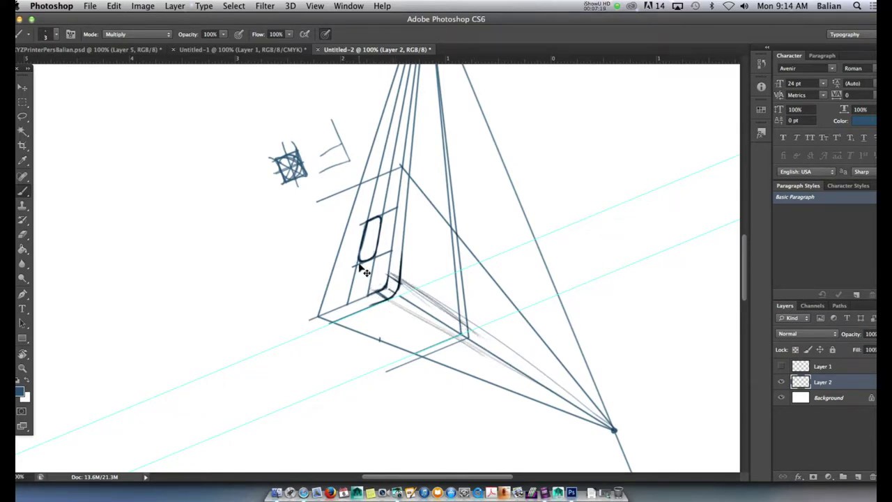
key(super+plus)
key(super+plus)
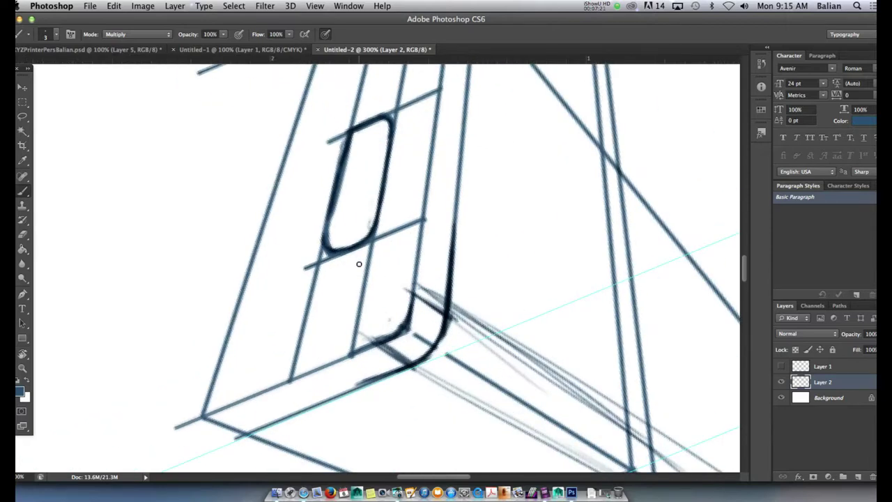
Reset the canvas rotation to straight and pan to the box's far top corner
key(r)
drag(358, 259, 216, 188)
key(b)
click(145, 35)
key(Escape)
key(r)
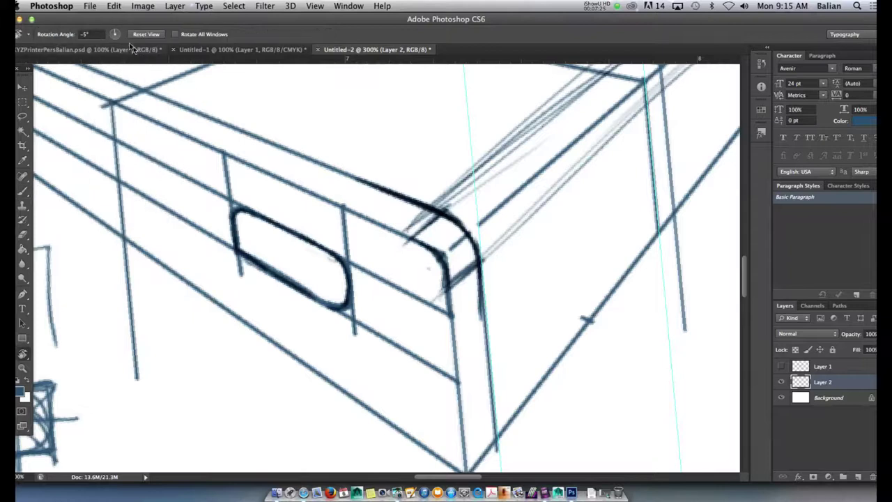
click(145, 34)
key(b)
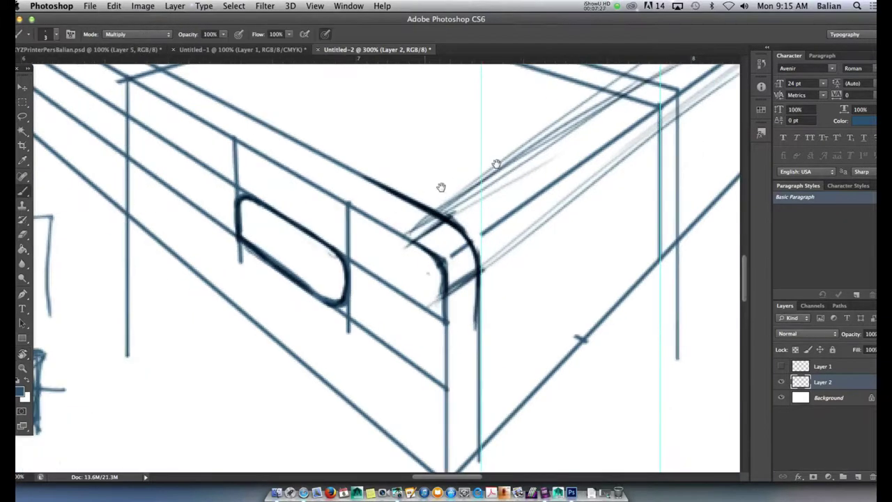
drag(474, 171, 323, 196)
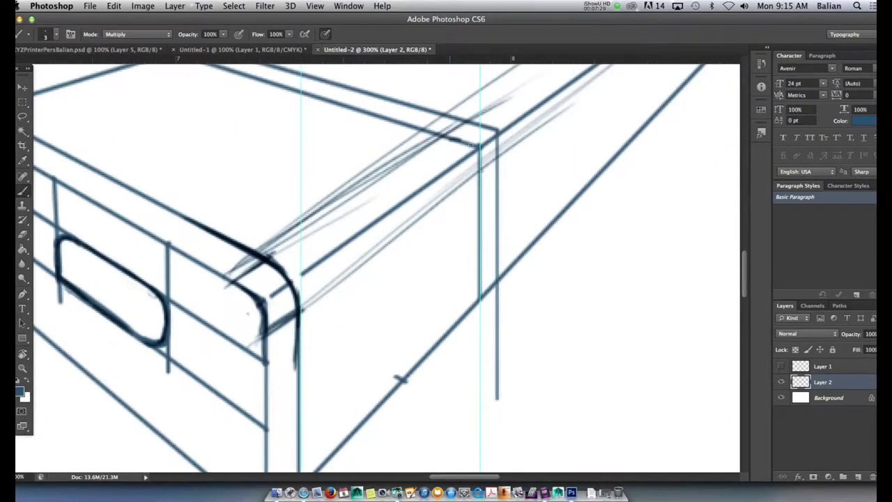
Ink the far corner's rounded curve, the top edge left of it and the right vertical edge
drag(466, 142, 478, 186)
mouse_move(461, 119)
mouse_down()
mouse_move(488, 135)
mouse_move(496, 174)
mouse_move(493, 145)
mouse_move(493, 209)
mouse_up()
drag(493, 158, 495, 240)
drag(467, 123, 384, 90)
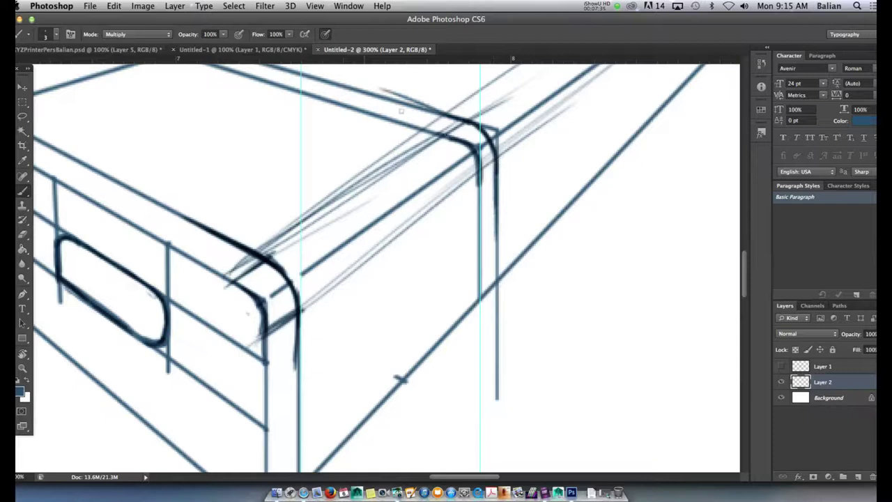
drag(451, 139, 364, 108)
mouse_move(453, 117)
mouse_down()
mouse_move(361, 86)
mouse_move(390, 90)
mouse_move(337, 84)
mouse_up()
drag(453, 116, 431, 108)
drag(485, 133, 465, 124)
drag(492, 151, 494, 240)
mouse_move(494, 169)
mouse_down()
mouse_move(497, 275)
mouse_move(480, 293)
mouse_move(479, 273)
mouse_up()
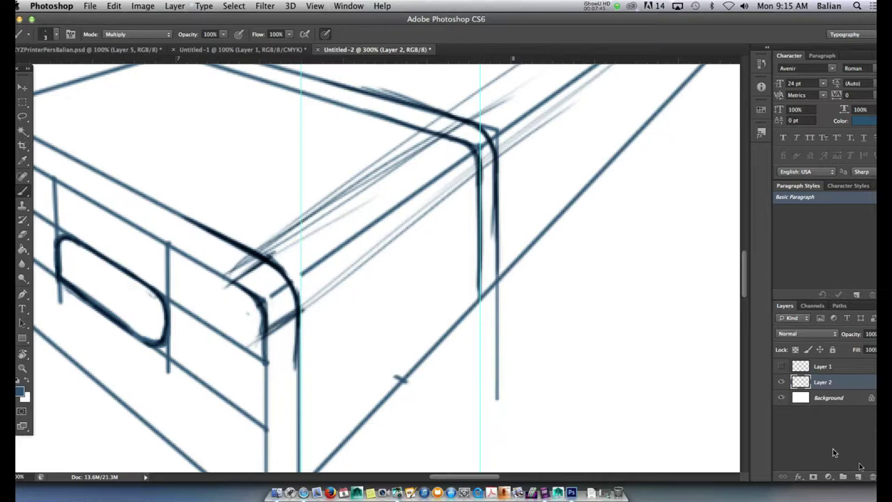
On new Layer 3, draw a straight dark line parallel to the box's bottom edge across the left face
click(857, 476)
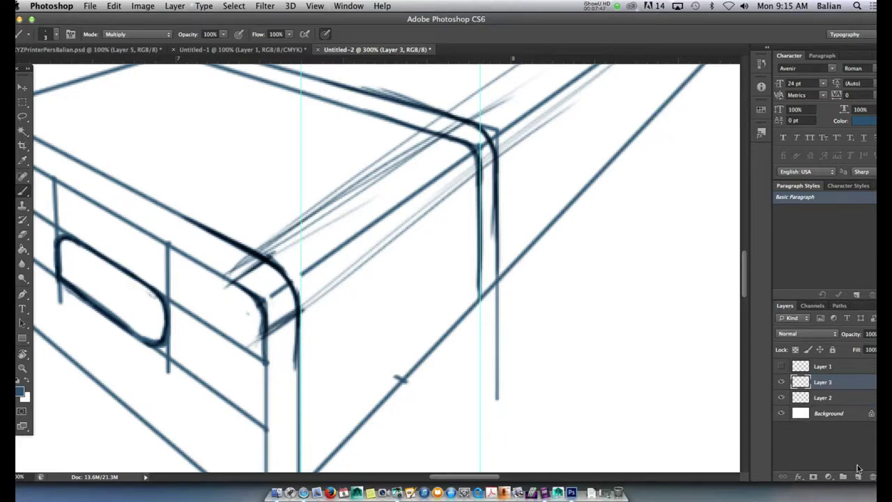
drag(189, 333, 358, 233)
drag(236, 248, 441, 389)
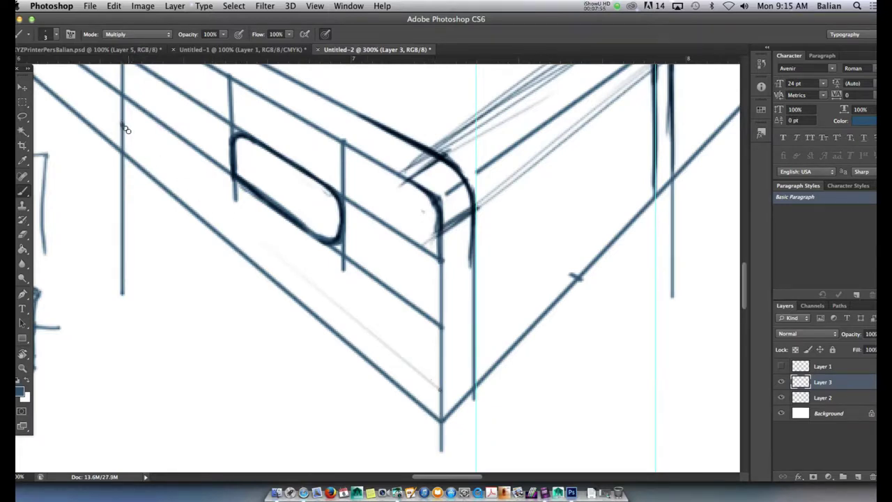
shift+click(123, 128)
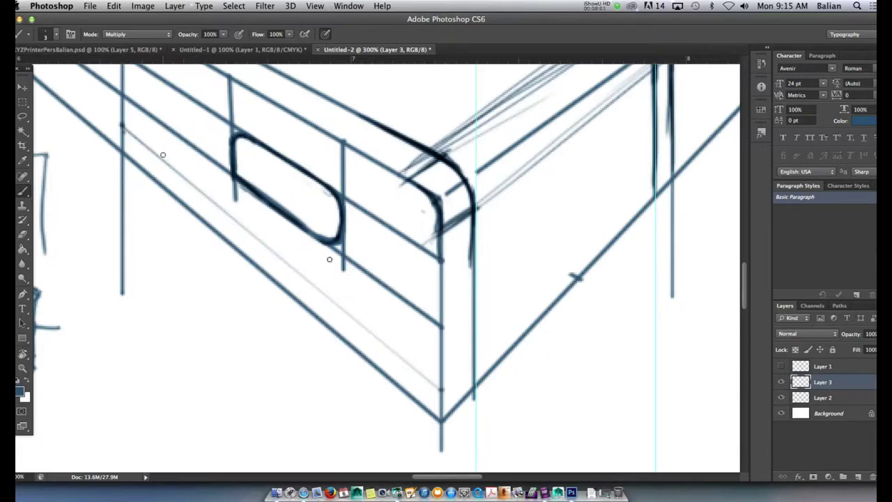
shift+click(443, 388)
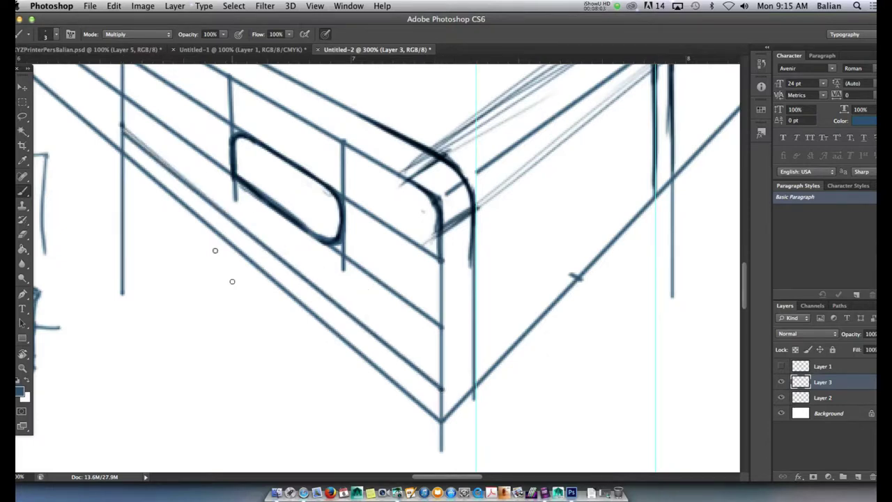
Select the Polygonal Lasso tool and set the background colour to a grey
click(23, 117)
click(23, 117)
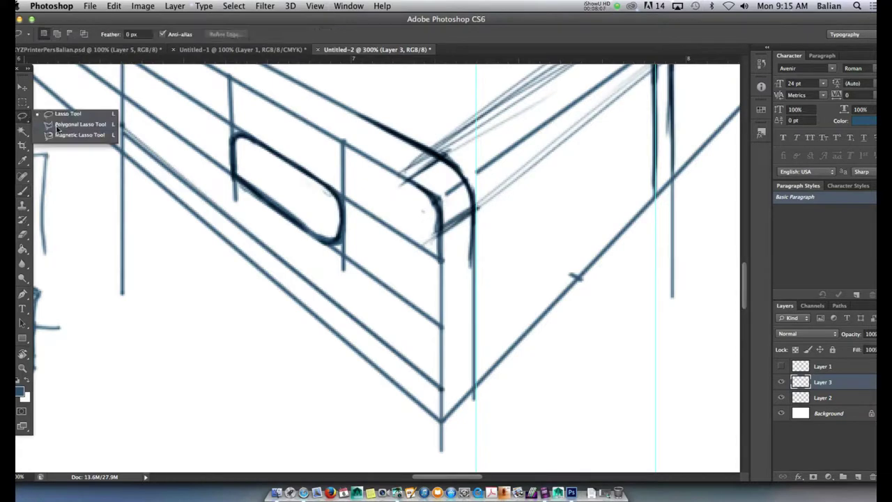
click(58, 126)
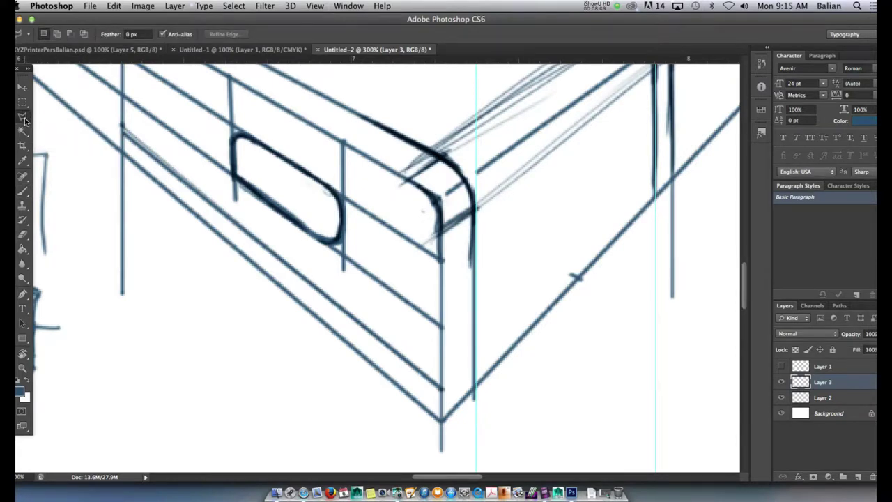
click(129, 159)
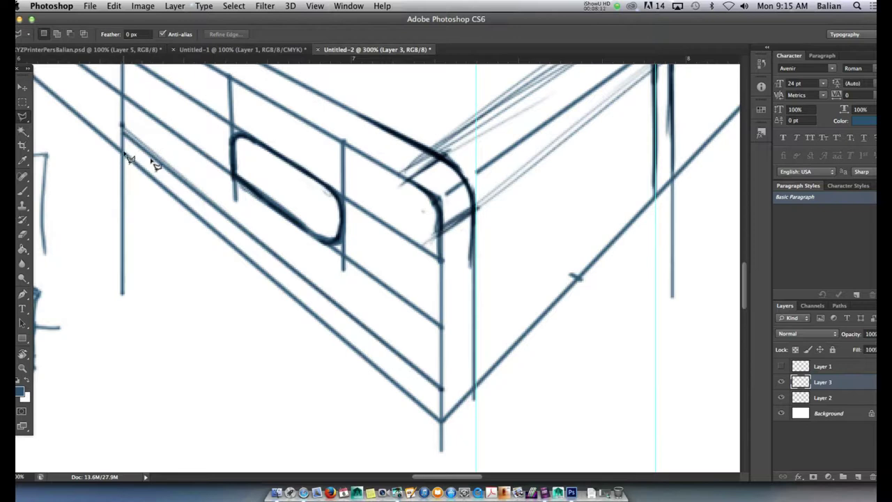
click(26, 395)
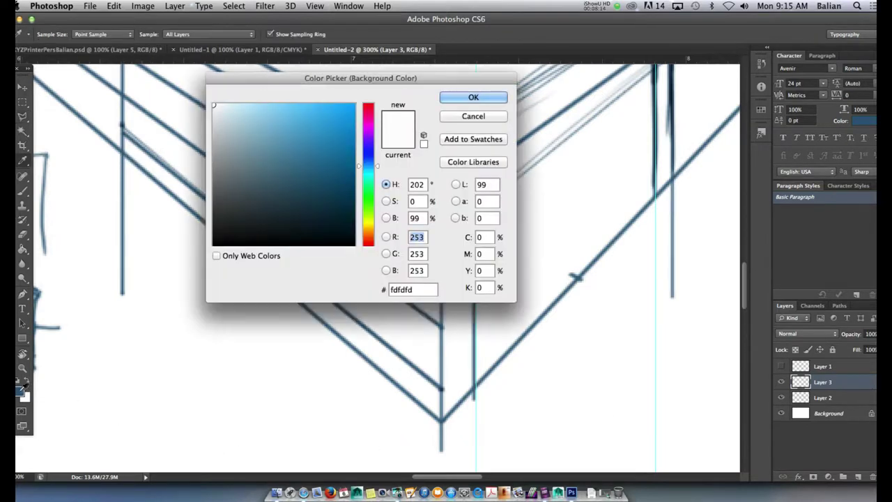
click(217, 151)
drag(222, 150, 219, 156)
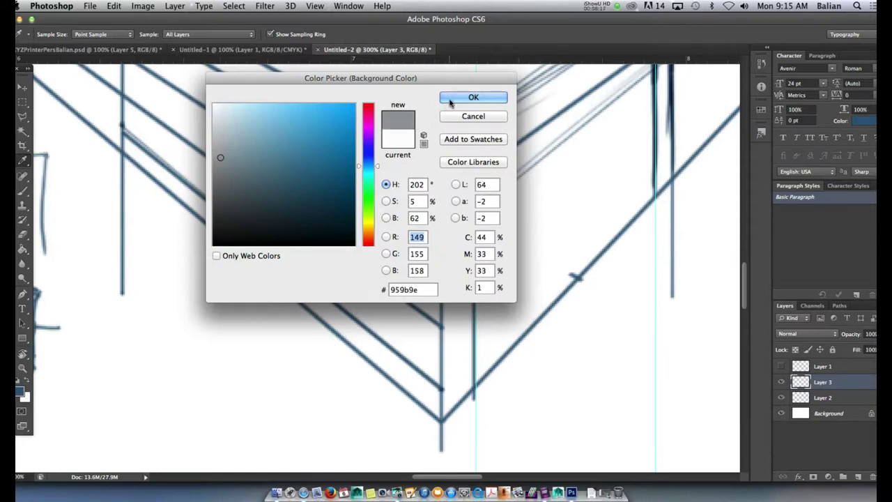
click(473, 97)
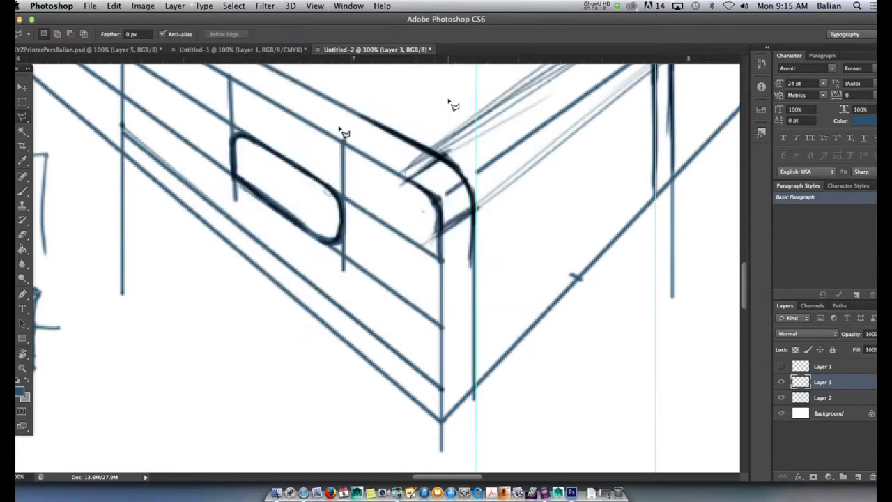
Outline the thin base strip along the left face's bottom as a selection
click(125, 137)
double_click(450, 388)
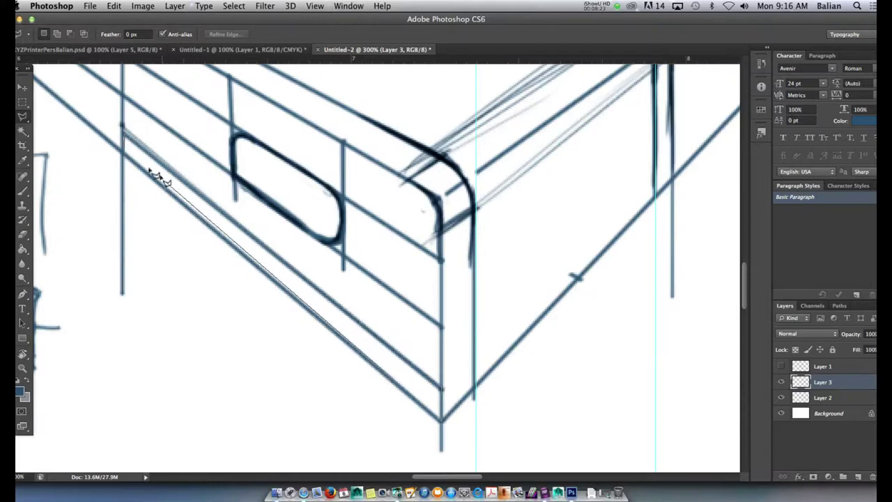
double_click(127, 156)
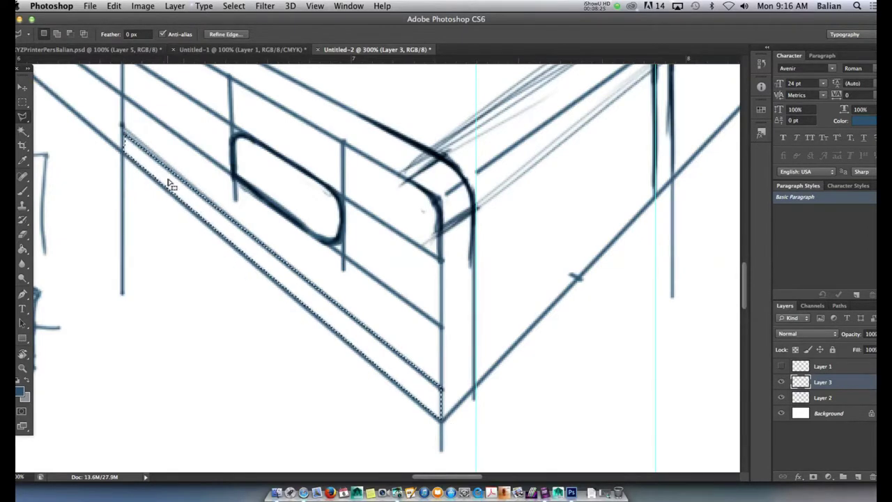
Fill the base strip selection with a grey foreground using the Paint Bucket
key(g)
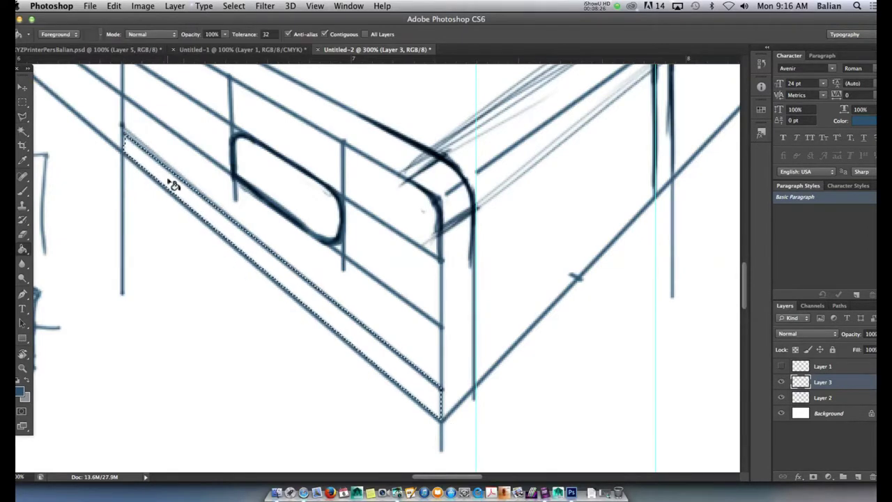
click(27, 251)
click(57, 247)
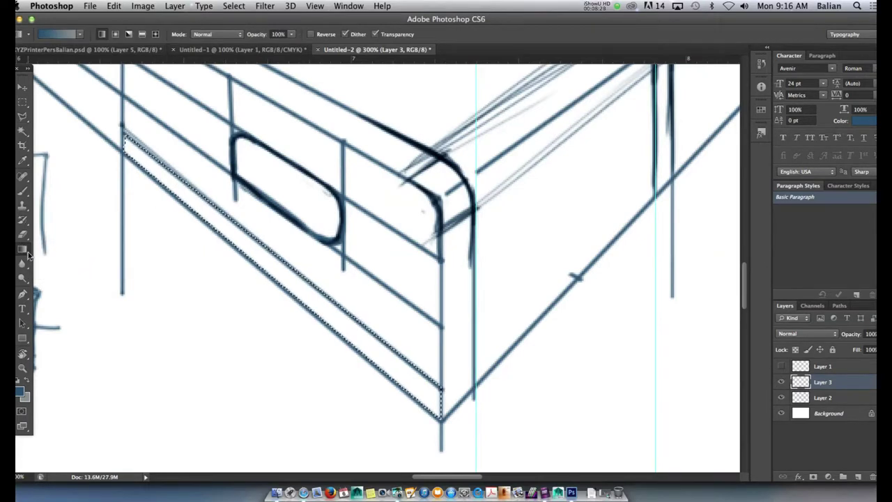
click(28, 254)
click(46, 258)
click(255, 250)
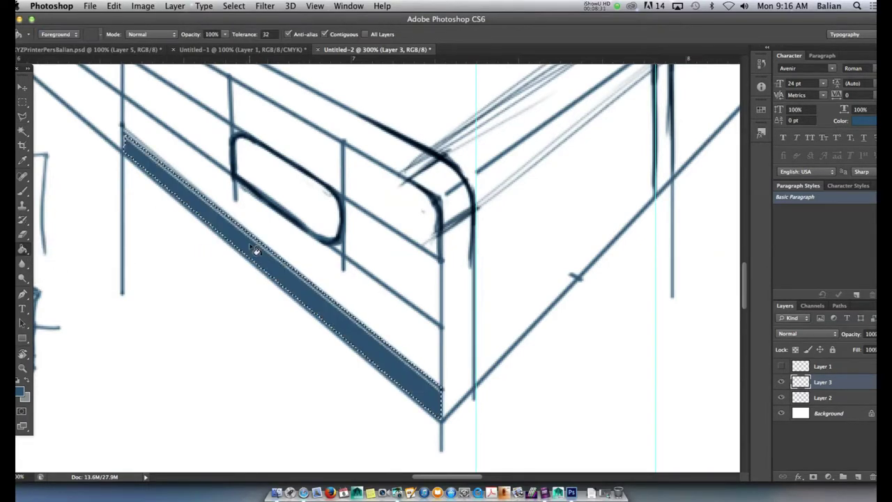
click(21, 391)
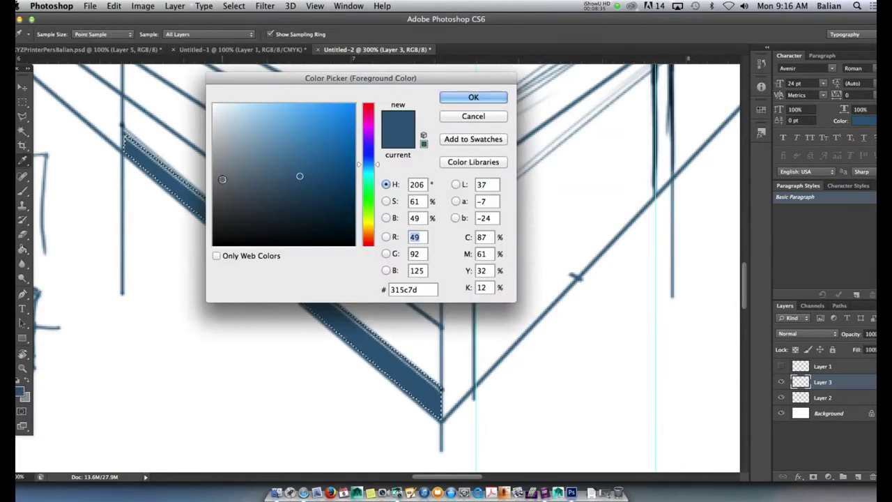
click(222, 180)
click(458, 98)
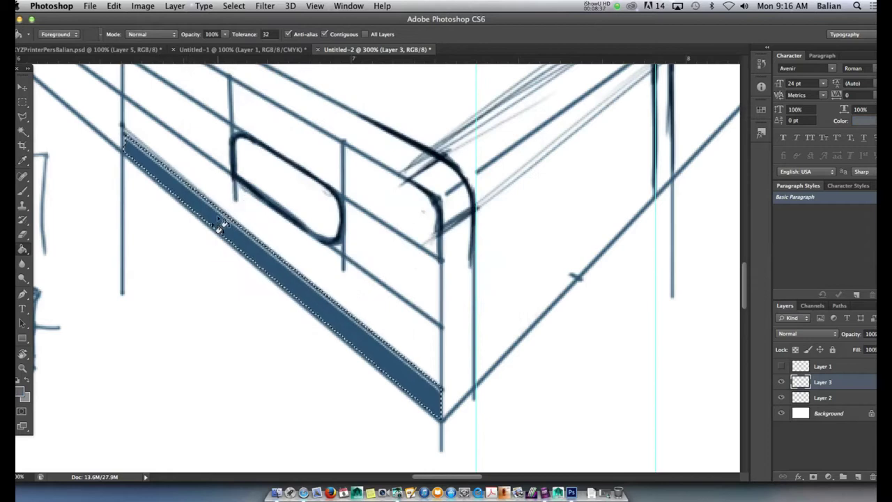
click(218, 226)
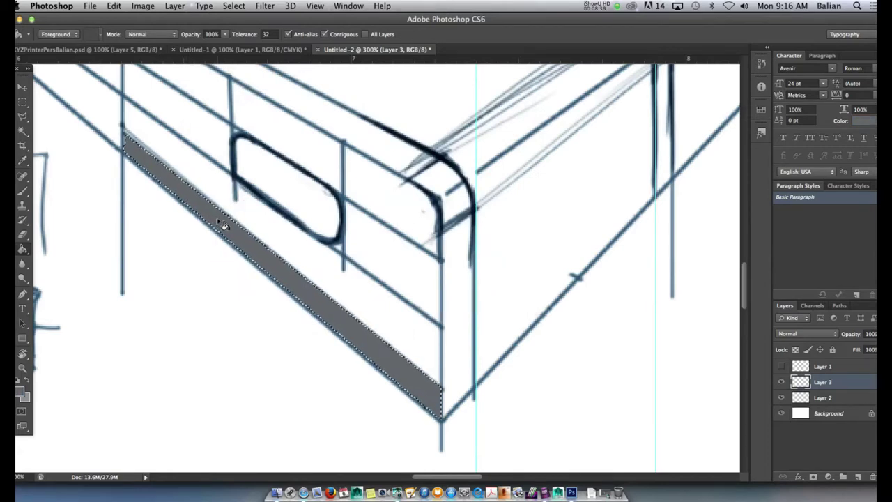
Deselect and lower Layer 3's opacity to 64%
key(ctrl+d)
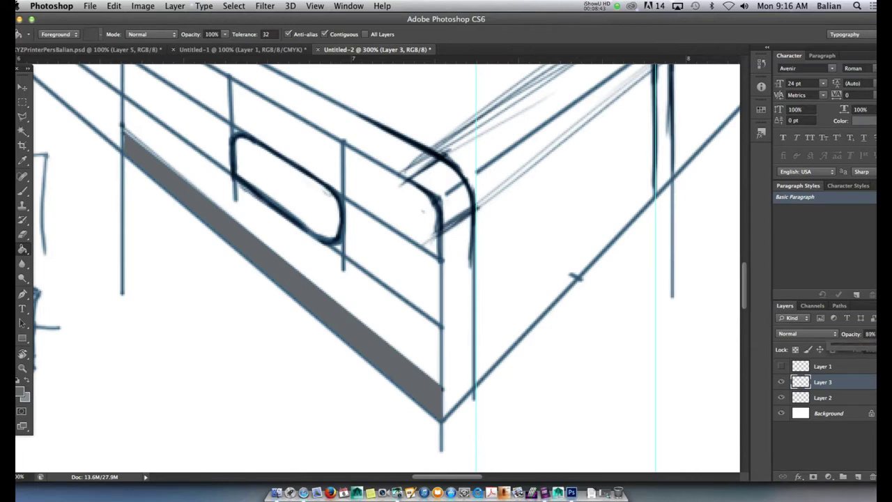
drag(872, 350, 870, 351)
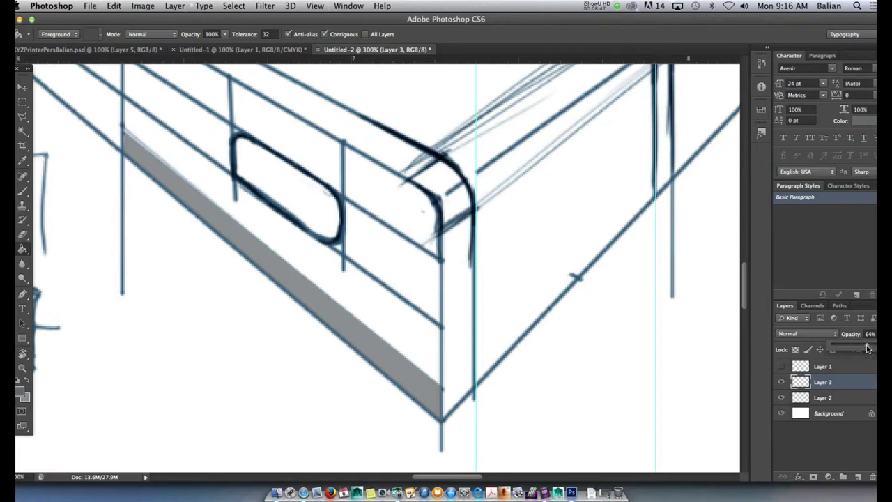
drag(868, 349, 866, 351)
Move Layer 2 above Layer 3, make Layer 2 active and zoom to 100%
drag(856, 402, 847, 383)
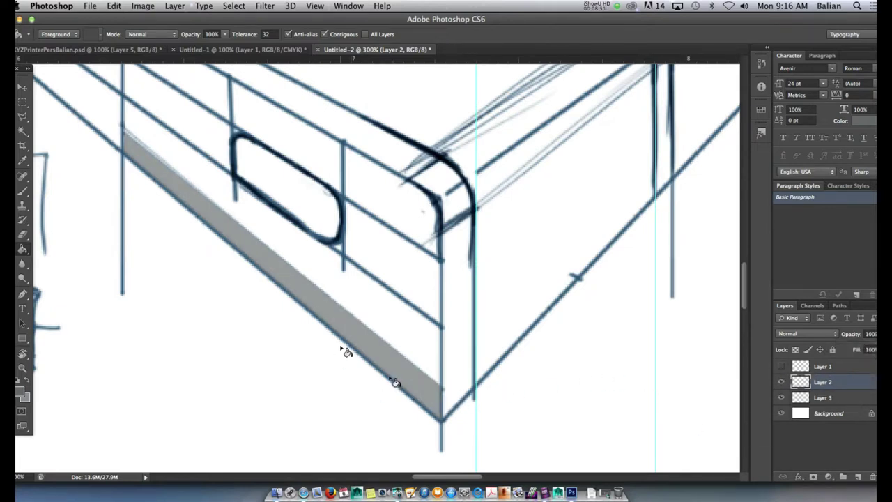
click(825, 399)
click(823, 382)
key(super+1)
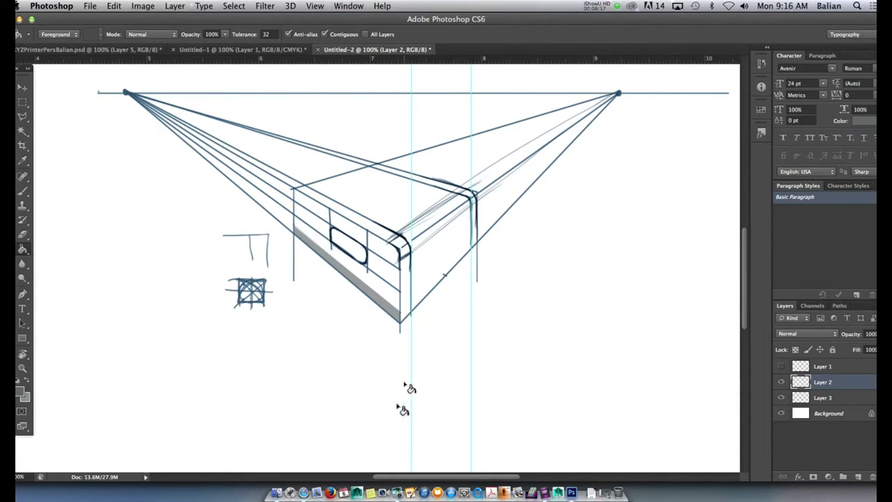
With the brush, draw a straight horizon line below the drawing and a guide triangle converging on it
click(23, 193)
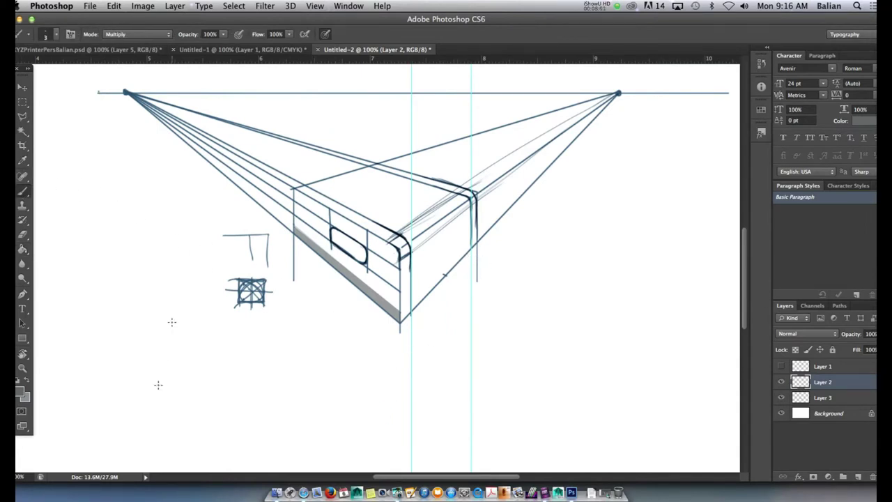
mouse_move(379, 335)
mouse_down()
mouse_move(164, 349)
mouse_move(78, 342)
mouse_up()
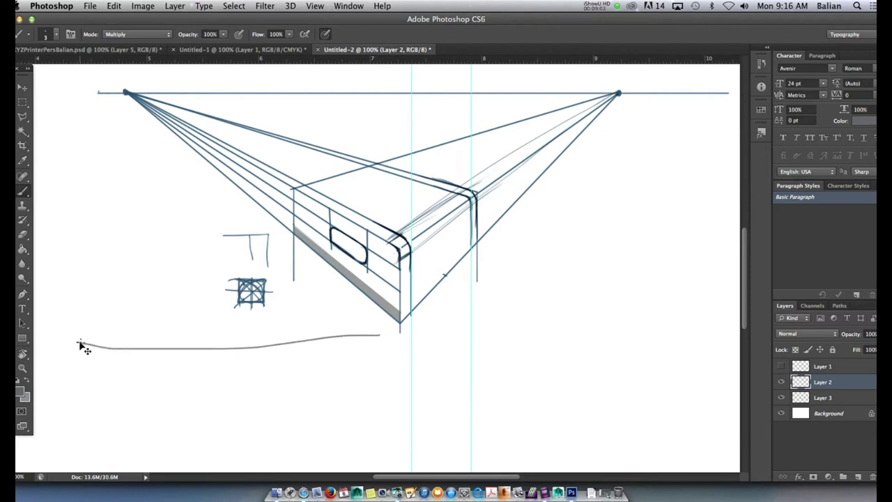
key(super+z)
shift+click(352, 342)
shift+click(219, 416)
shift+click(104, 341)
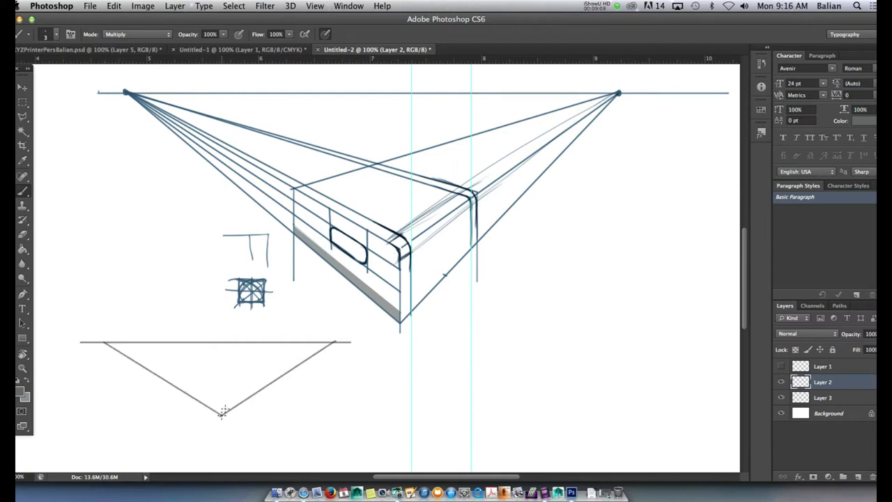
Draw the demo box's front, right and left vertical edges
shift+click(223, 448)
shift+click(258, 430)
shift+click(181, 427)
Connect the box's bottom and top corners to the left and right vanishing points
shift+click(222, 446)
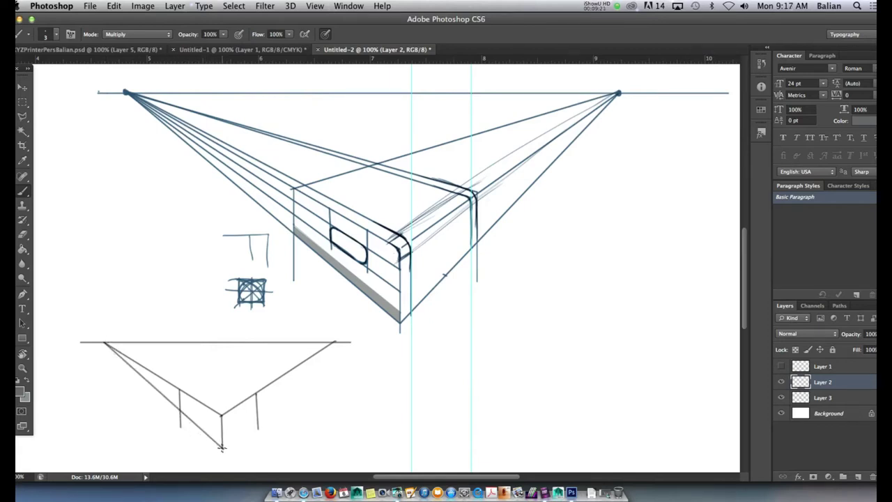
shift+click(334, 342)
shift+click(106, 343)
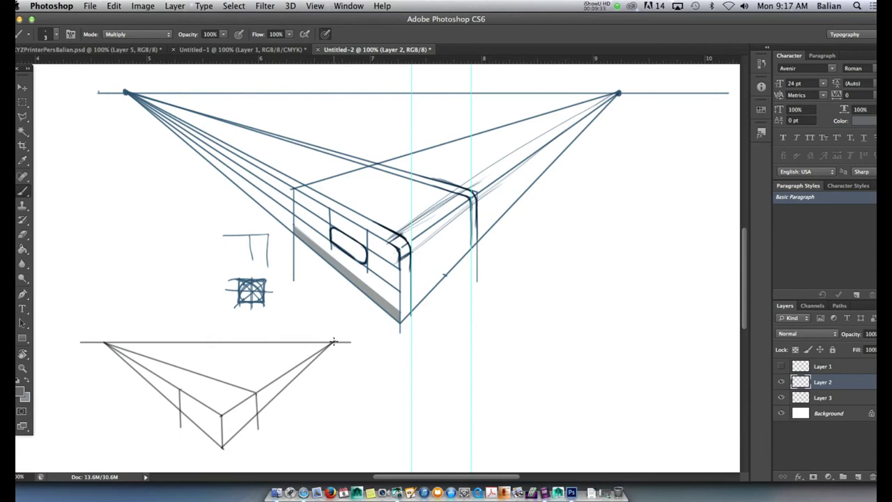
shift+click(334, 342)
click(24, 89)
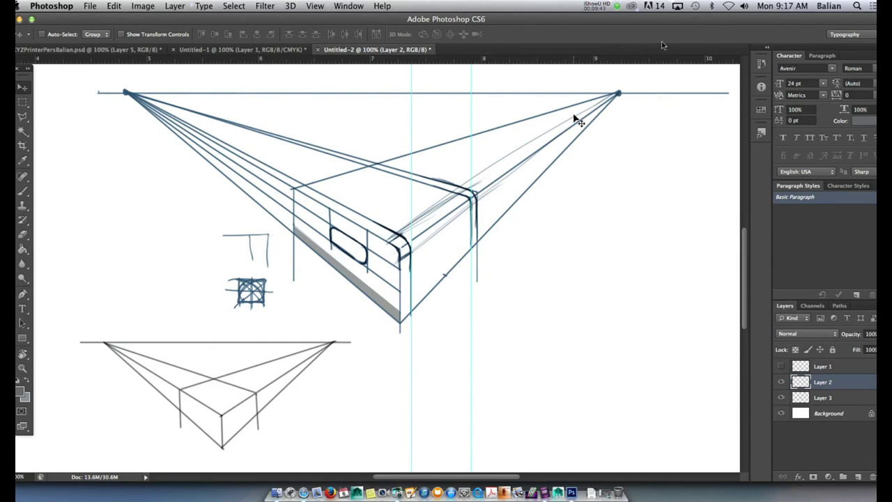
click(620, 7)
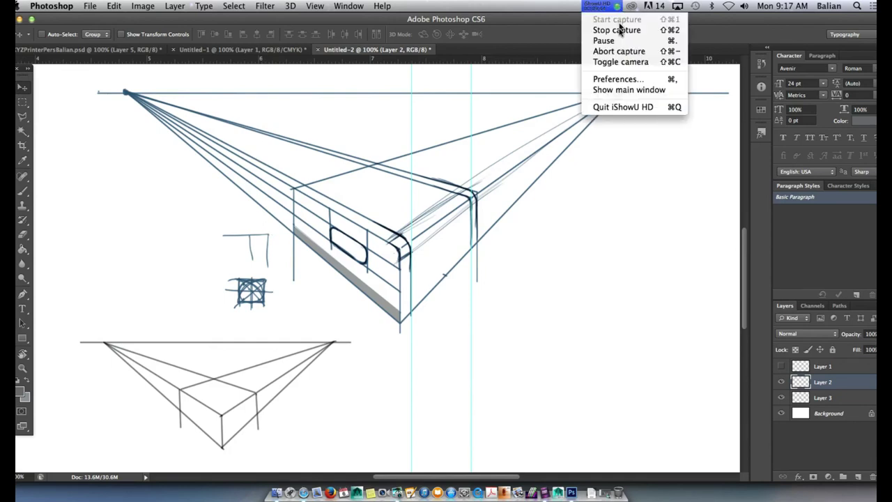